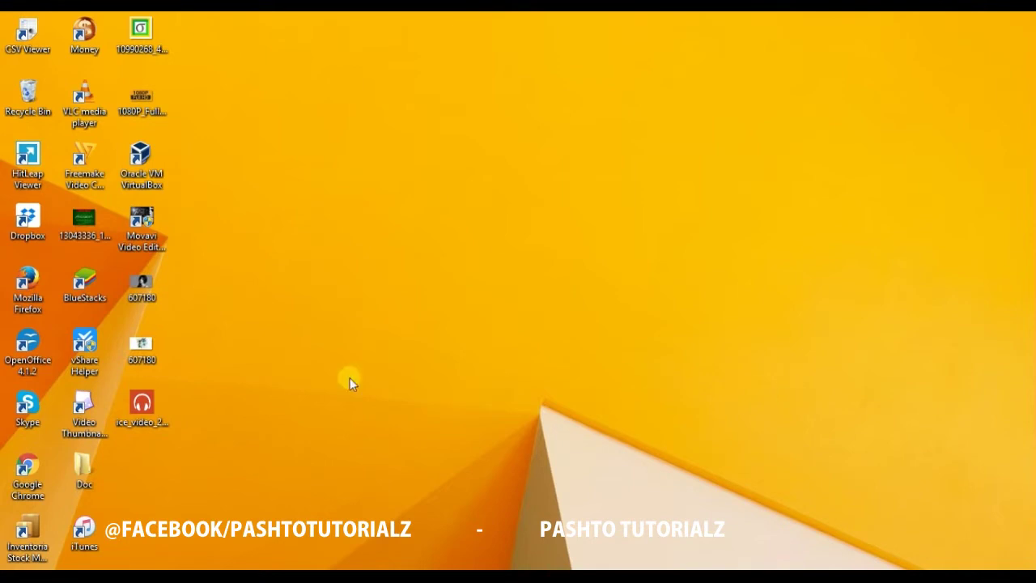
View the finished 607180 splatter portrait in Photo Viewer, then switch to its three-layer version in Photoshop
{"action": "double_click", "coordinate": [146, 350]}
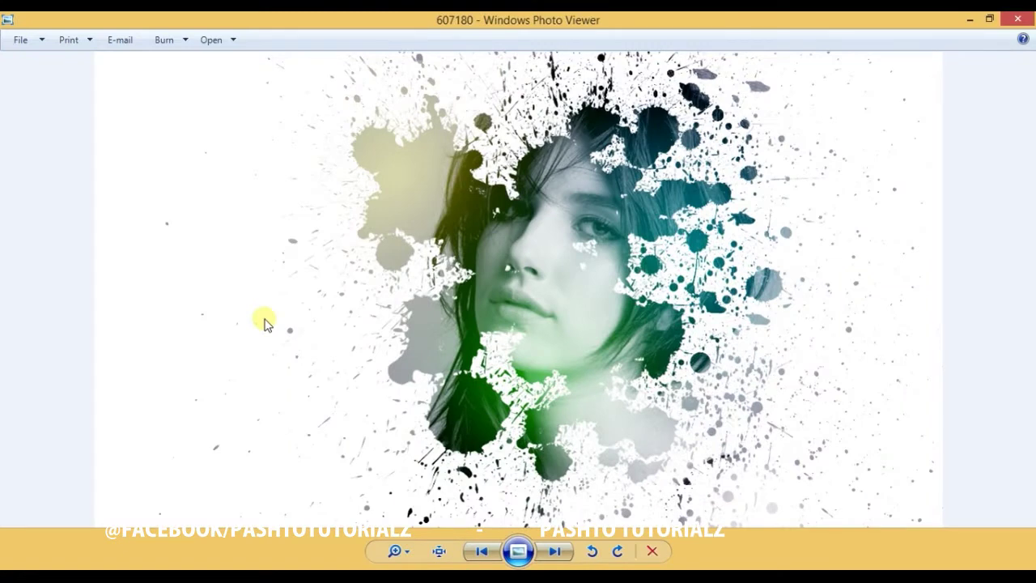
{"action": "scroll", "coordinate": [553, 287], "scroll_direction": "up", "scroll_amount": 1}
{"action": "scroll", "coordinate": [552, 286], "scroll_direction": "down", "scroll_amount": 1}
{"action": "key", "text": "alt+Tab"}
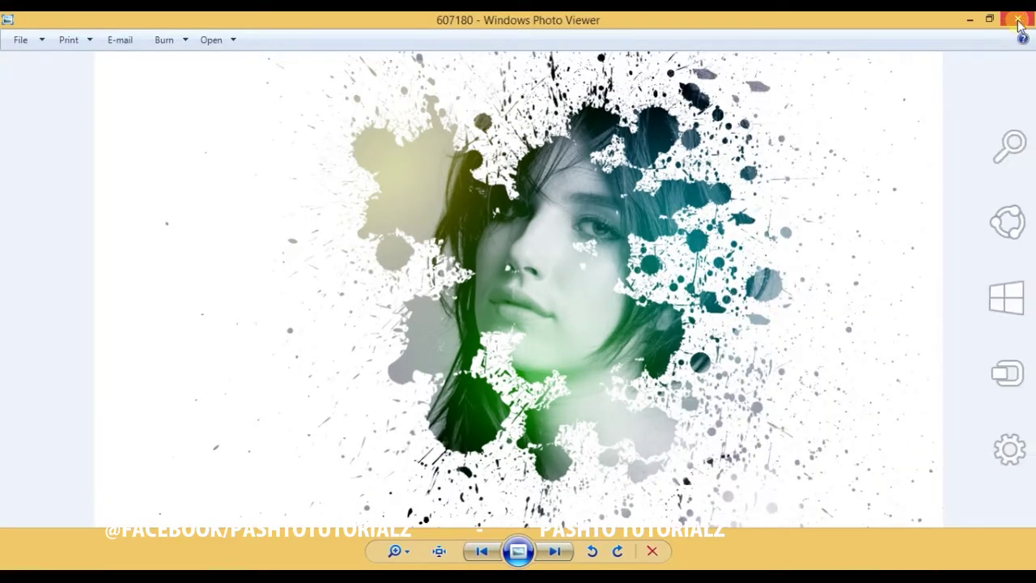
Close Photo Viewer and close both open Photoshop documents without saving
{"action": "left_click", "coordinate": [1018, 18]}
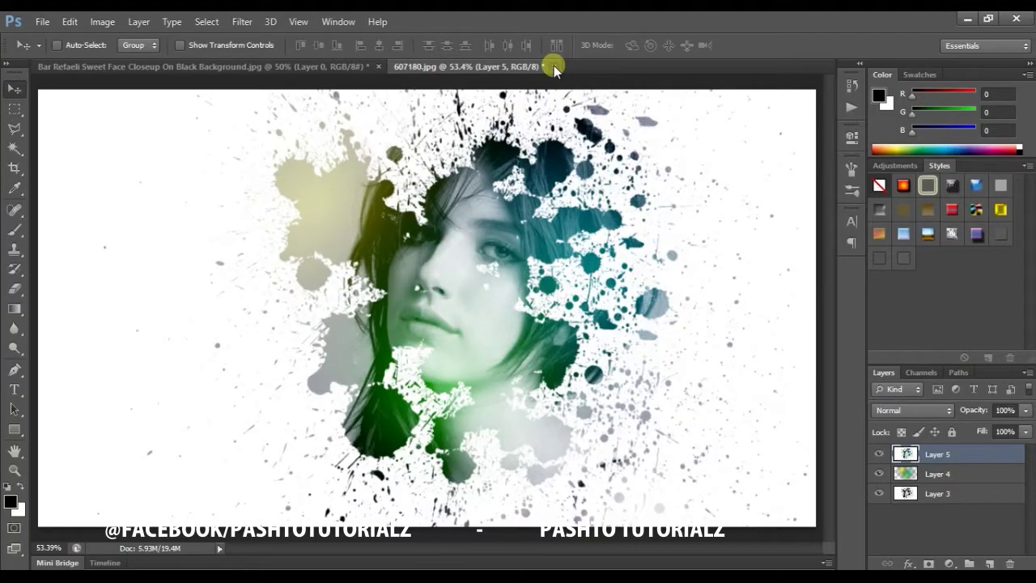
{"action": "left_click", "coordinate": [553, 67]}
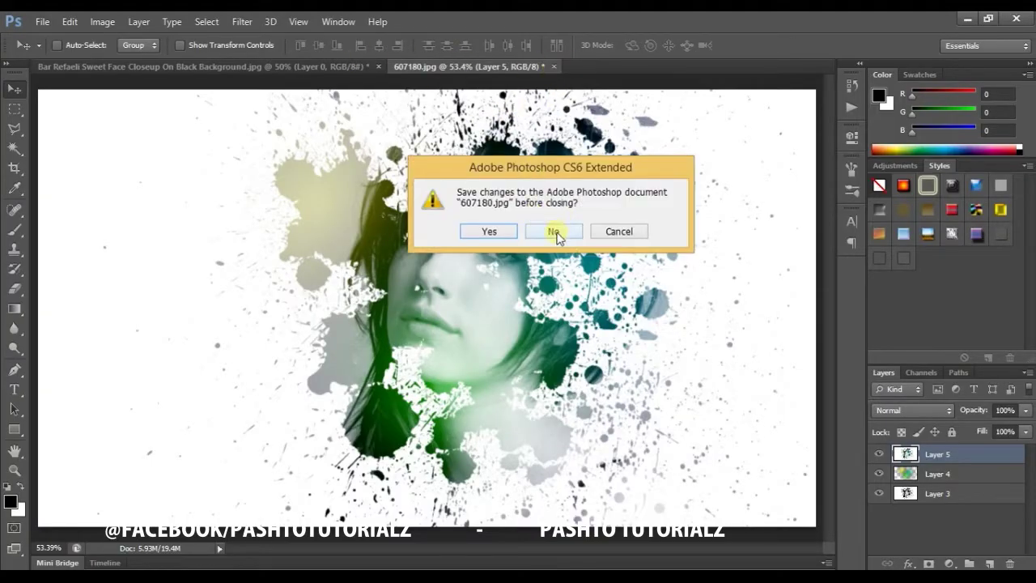
{"action": "left_click", "coordinate": [554, 233]}
{"action": "left_click", "coordinate": [377, 66]}
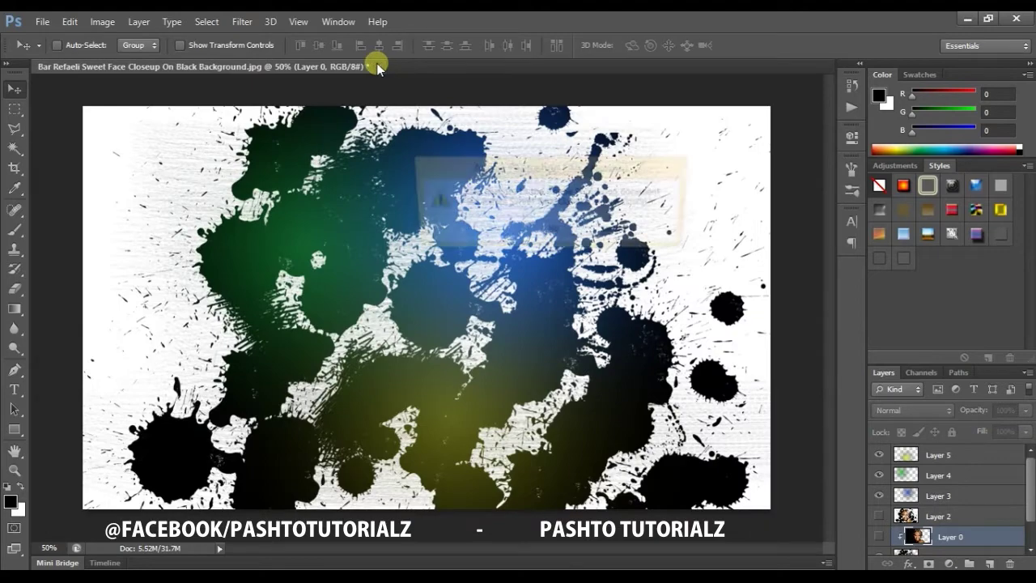
{"action": "left_click", "coordinate": [549, 229]}
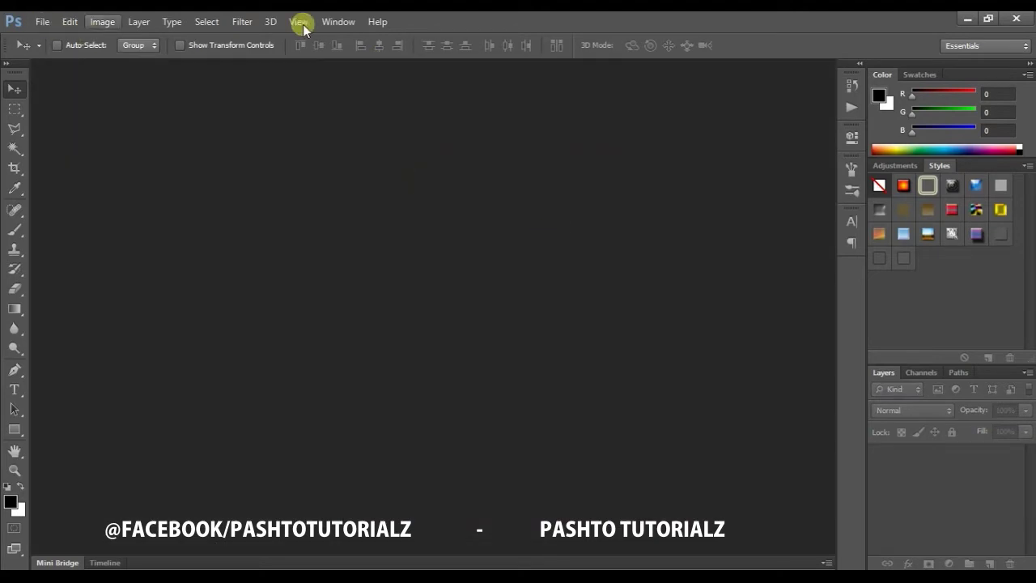
Reopen the original grayscale 607180.jpg in Adobe Photoshop CS6 from the desktop
{"action": "left_click", "coordinate": [965, 20]}
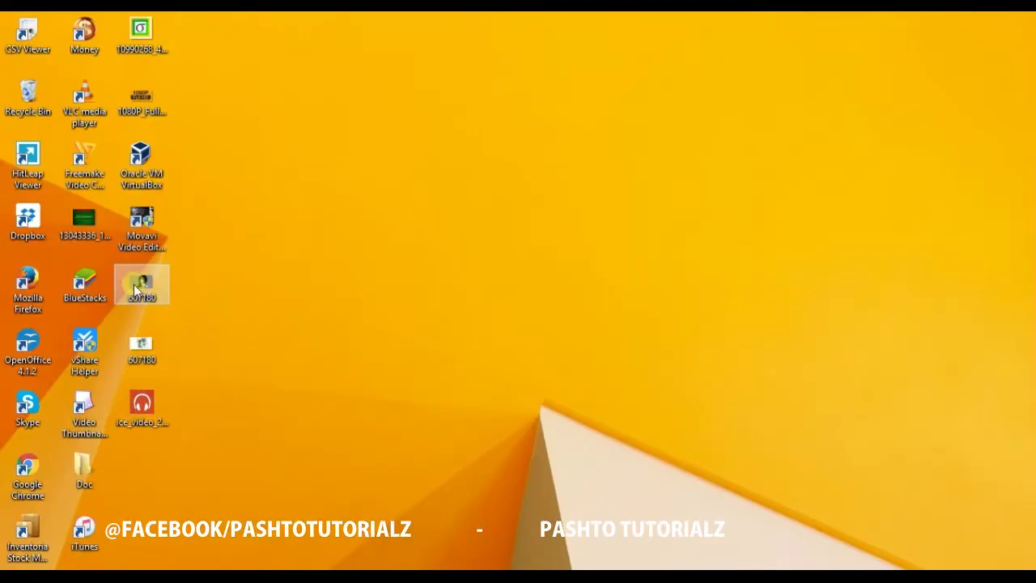
{"action": "right_click", "coordinate": [136, 284]}
{"action": "mouse_move", "coordinate": [181, 319]}
{"action": "left_click", "coordinate": [404, 371]}
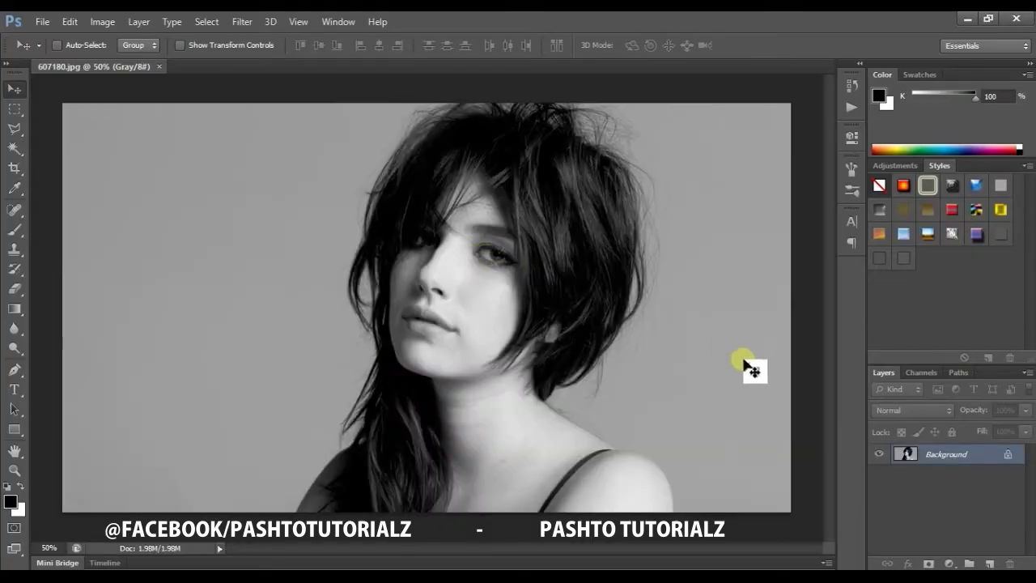
Convert the Background into Layer 0 and add an empty Layer 1 above it
{"action": "double_click", "coordinate": [987, 458]}
{"action": "left_click", "coordinate": [652, 189]}
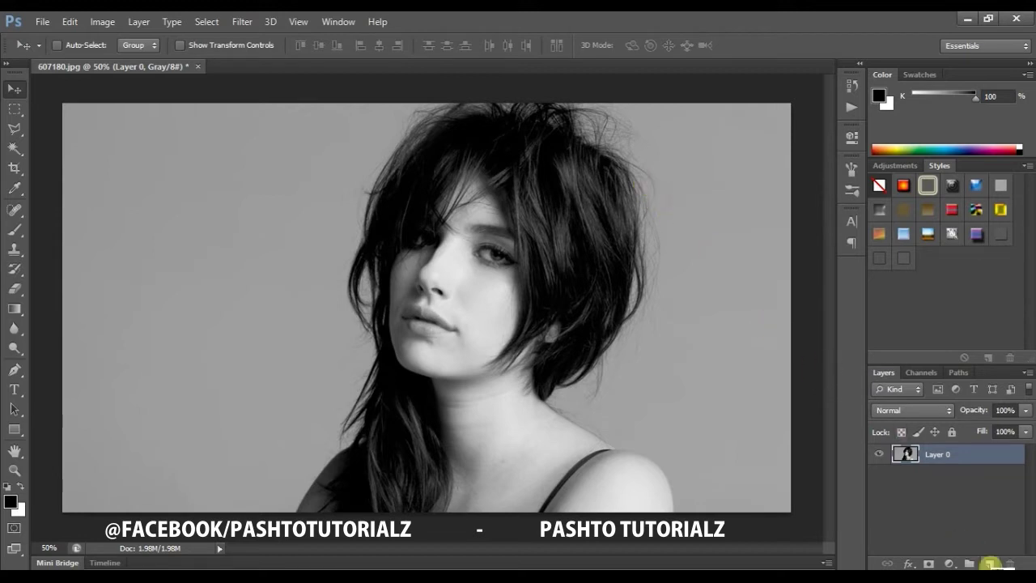
{"action": "left_click", "coordinate": [990, 563]}
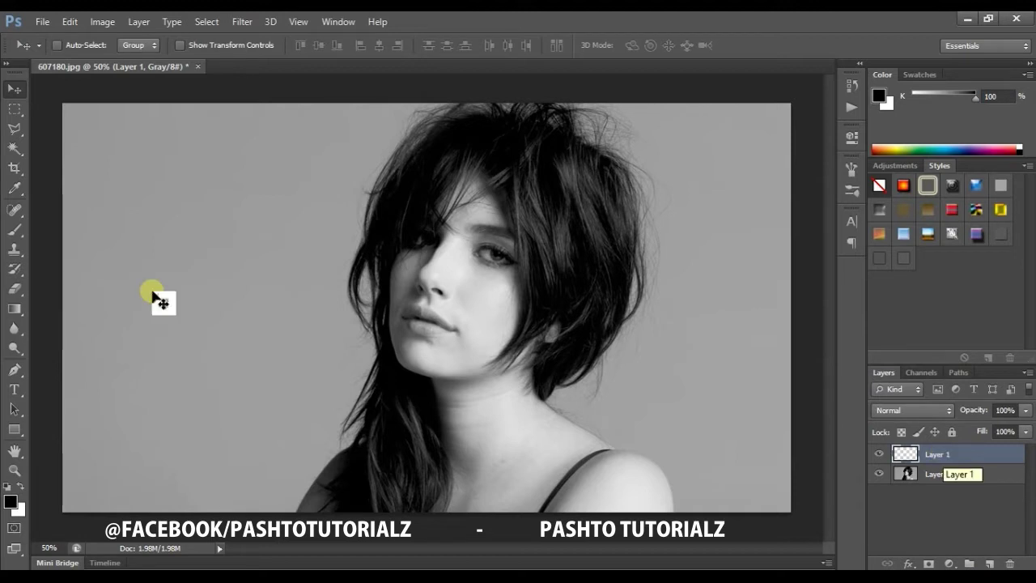
Load the 2000 px splatter brush shrunk to 1200 px, with black as foreground colour
{"action": "left_click", "coordinate": [15, 230]}
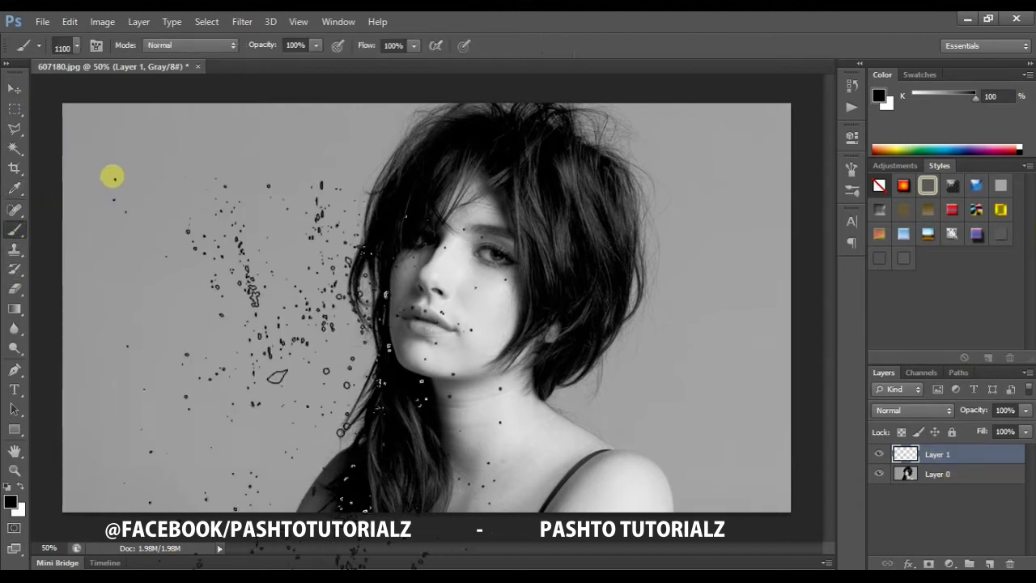
{"action": "left_click", "coordinate": [77, 46]}
{"action": "mouse_move", "coordinate": [169, 194]}
{"action": "left_mouse_down"}
{"action": "mouse_move", "coordinate": [176, 168]}
{"action": "mouse_move", "coordinate": [168, 239]}
{"action": "mouse_move", "coordinate": [176, 203]}
{"action": "left_mouse_up"}
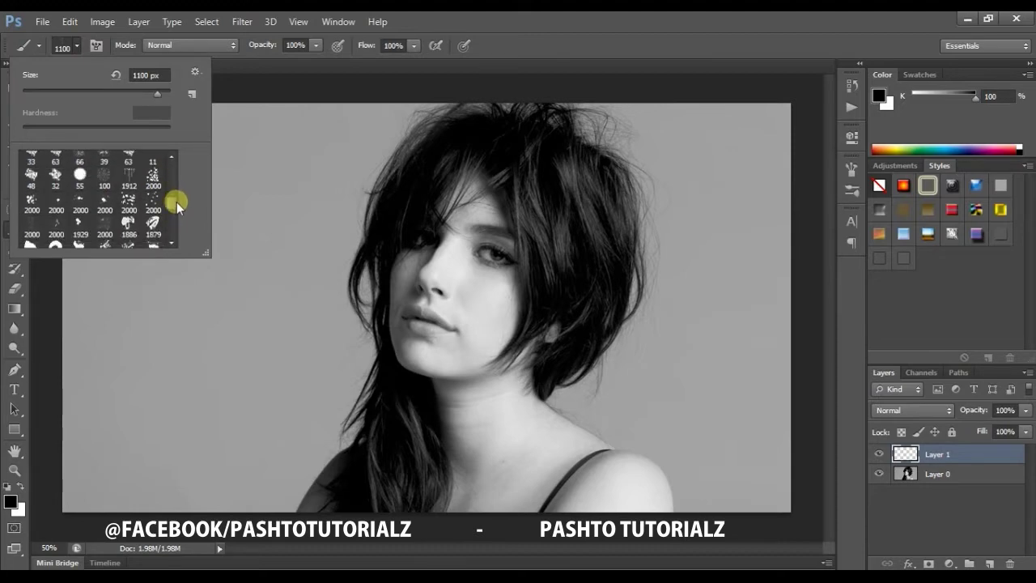
{"action": "left_click", "coordinate": [34, 209]}
{"action": "left_click", "coordinate": [602, 23]}
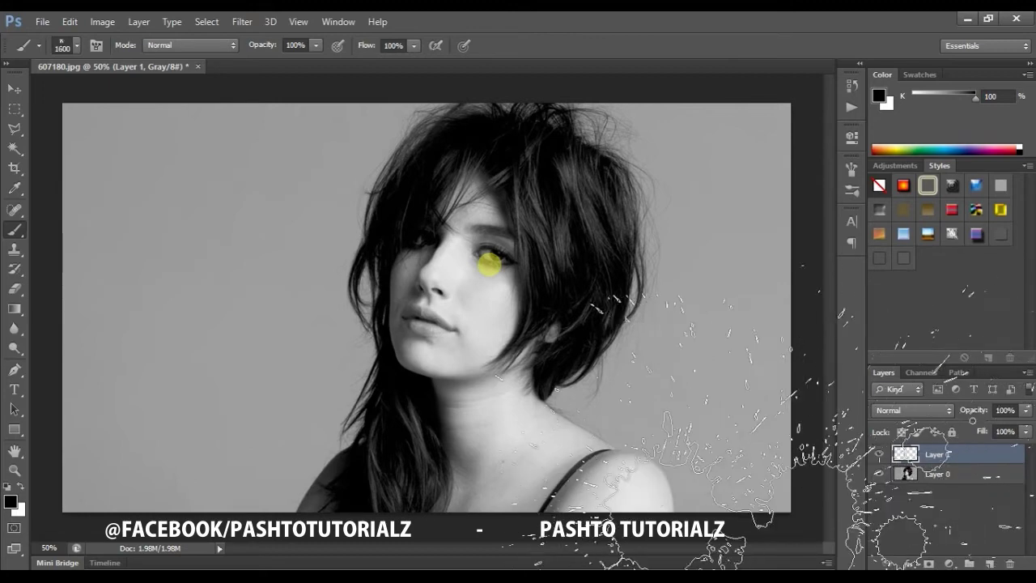
{"action": "key", "text": "bracketleft"}
{"action": "key", "text": "bracketleft"}
{"action": "key", "text": "bracketleft"}
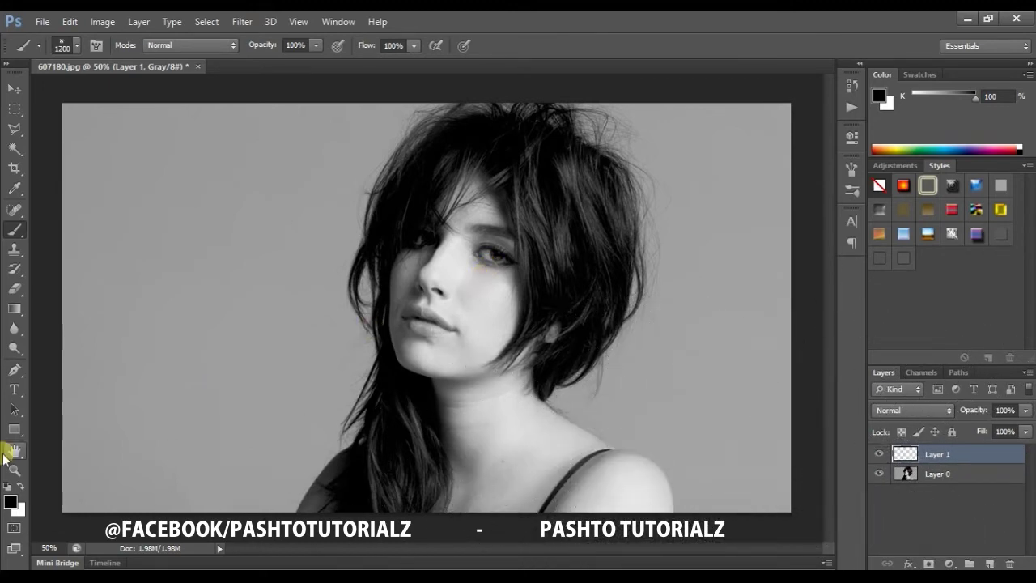
{"action": "key", "text": "i"}
{"action": "left_click", "coordinate": [10, 500]}
Stamp black splatters over the face and neck, then at 900 px into the hair
{"action": "left_click", "coordinate": [977, 198]}
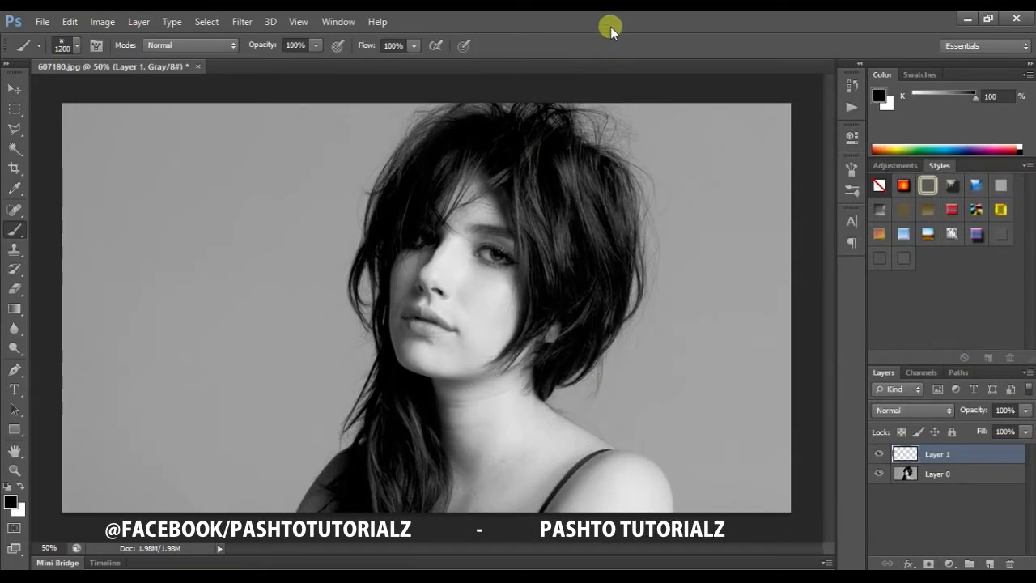
{"action": "left_click", "coordinate": [508, 297]}
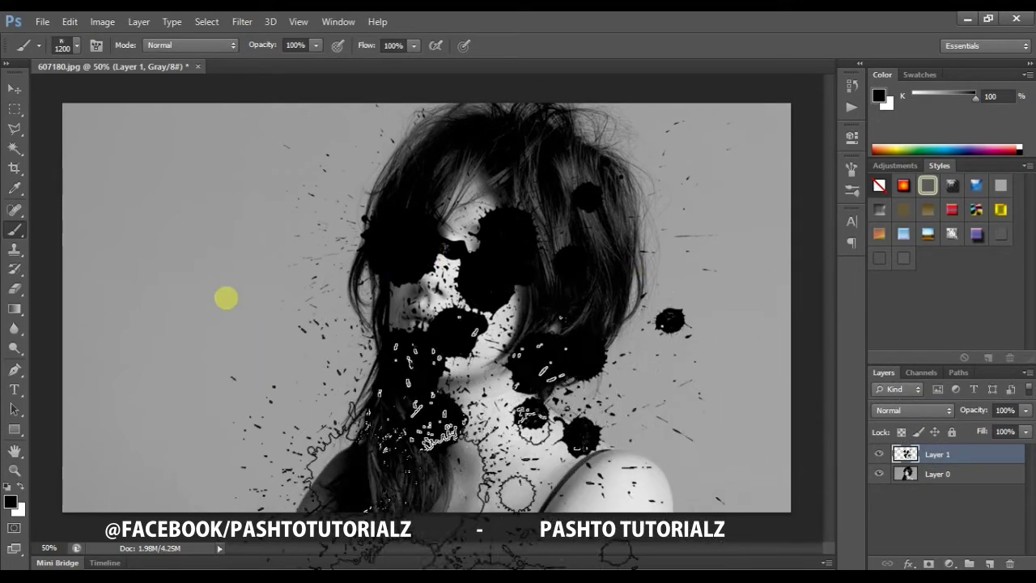
{"action": "left_click", "coordinate": [75, 46]}
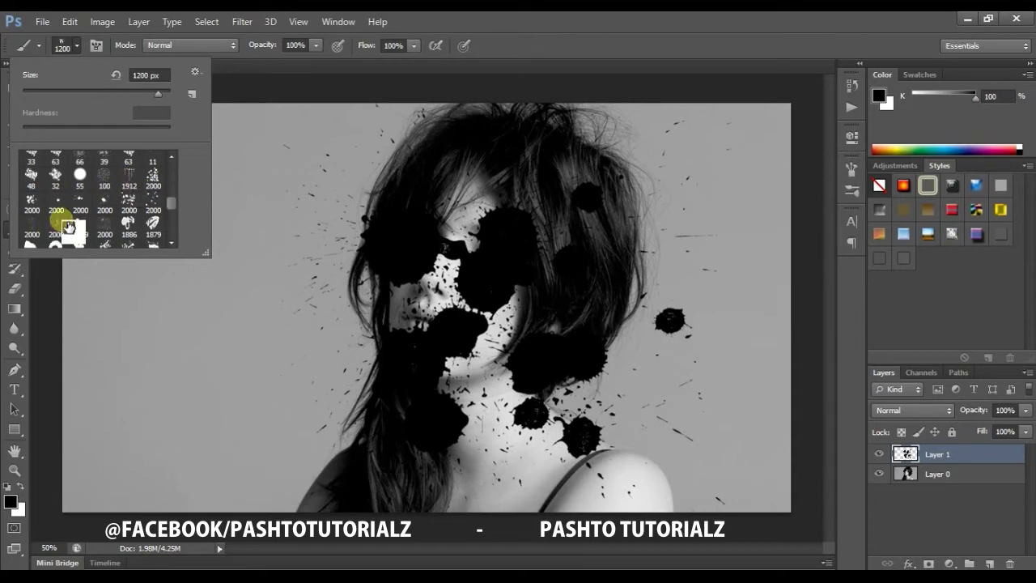
{"action": "left_click", "coordinate": [80, 203]}
{"action": "left_click", "coordinate": [689, 33]}
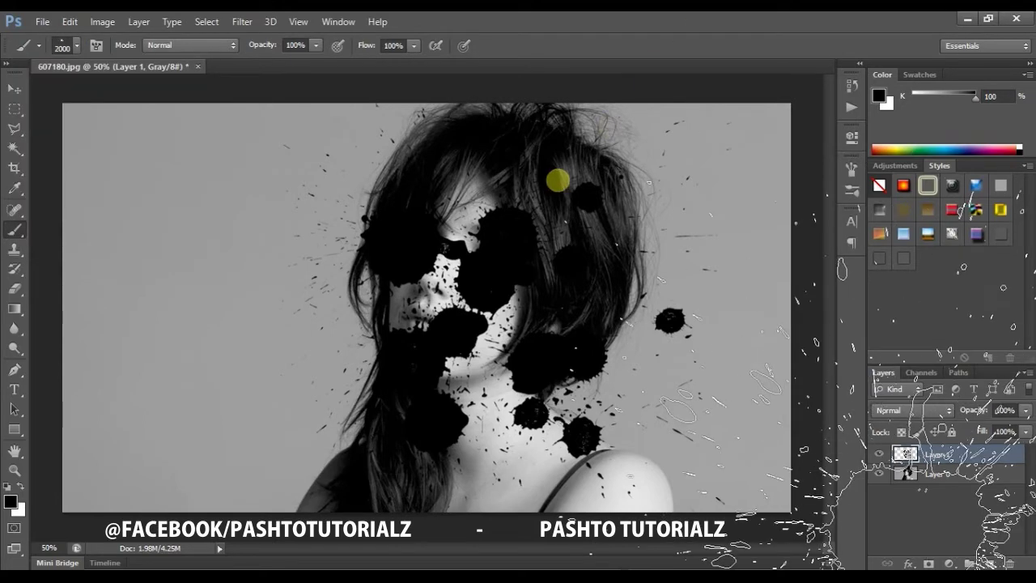
{"action": "key", "text": "bracketleft"}
{"action": "key", "text": "bracketleft"}
{"action": "key", "text": "bracketleft"}
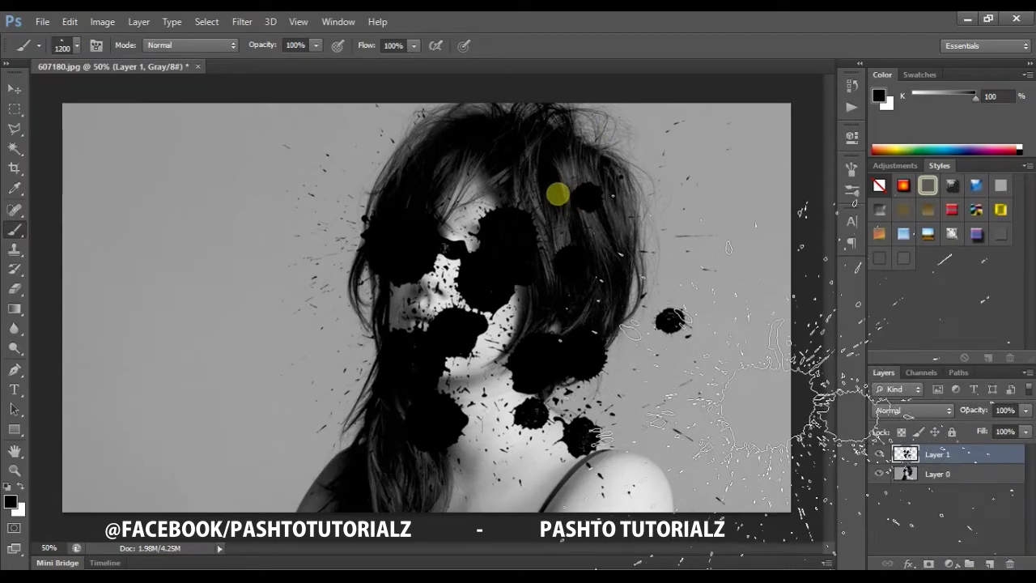
{"action": "key", "text": "bracketleft"}
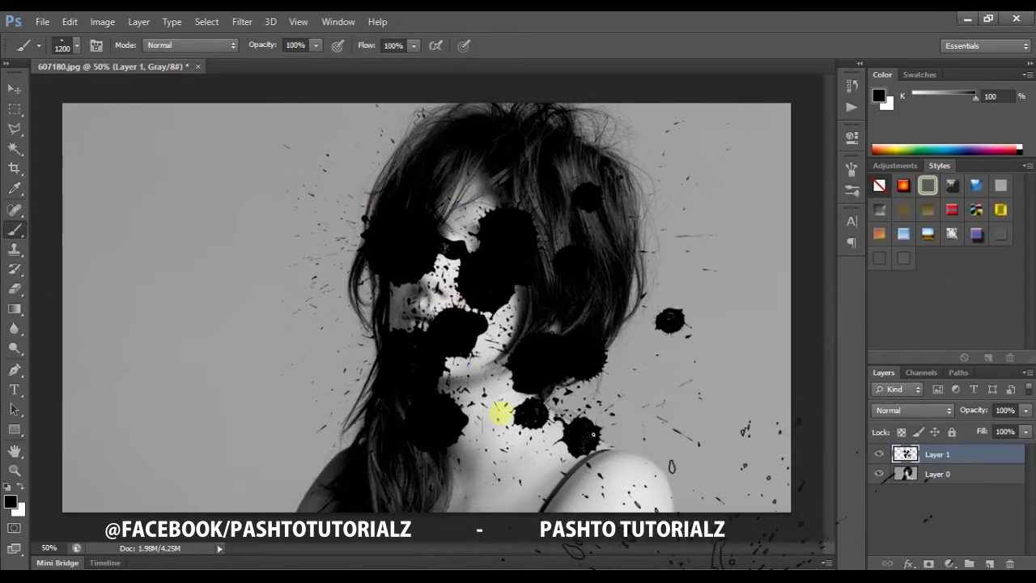
{"action": "key", "text": "bracketleft"}
{"action": "key", "text": "bracketleft"}
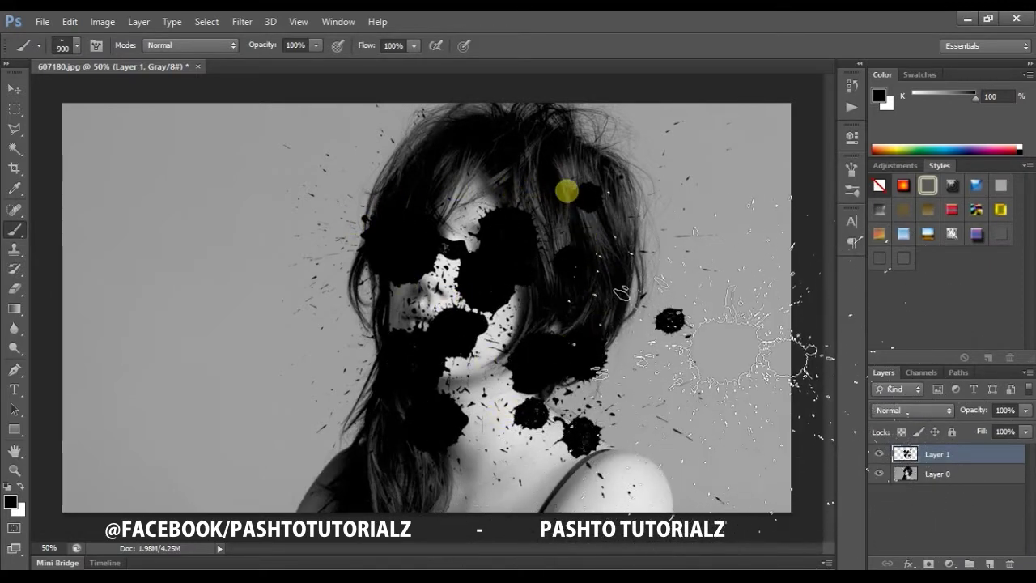
{"action": "left_click", "coordinate": [510, 184]}
Resize the splatter brush to 1000 px and stamp a large splatter over the mouth and chin
{"action": "key", "text": "bracketleft"}
{"action": "key", "text": "bracketleft"}
{"action": "key", "text": "bracketleft"}
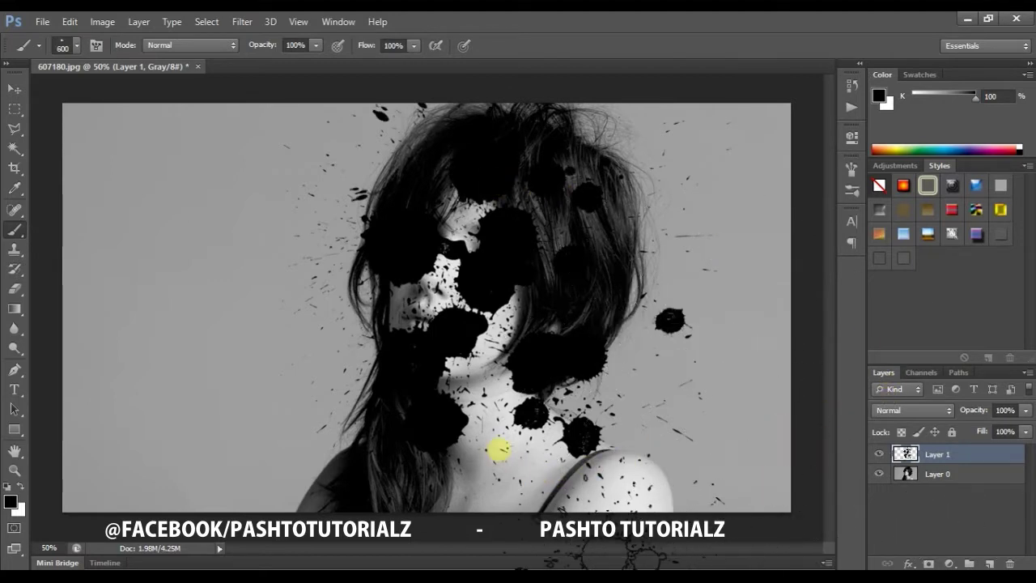
{"action": "key", "text": "bracketright"}
{"action": "key", "text": "bracketright"}
{"action": "key", "text": "bracketright"}
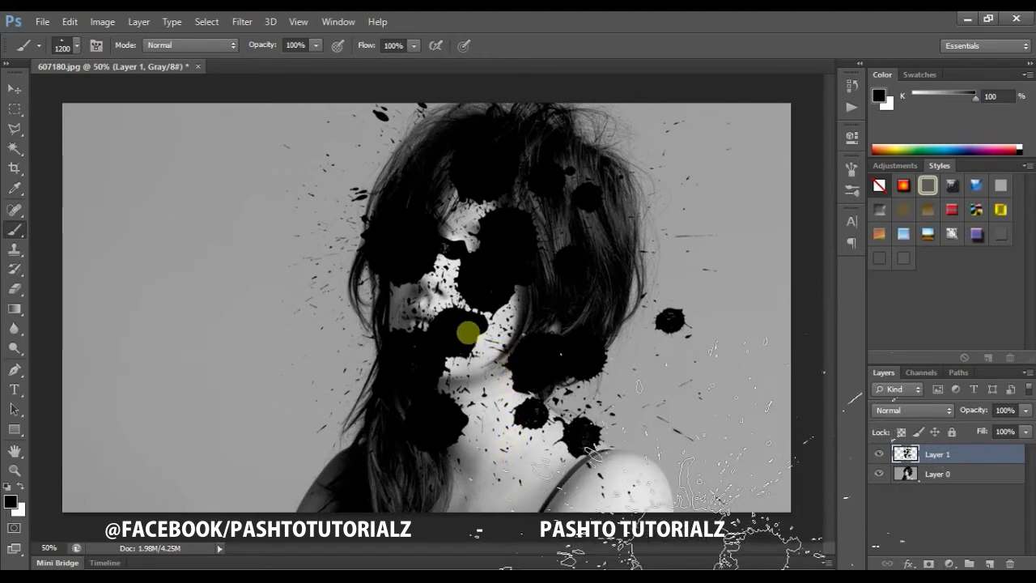
{"action": "left_click", "coordinate": [499, 392]}
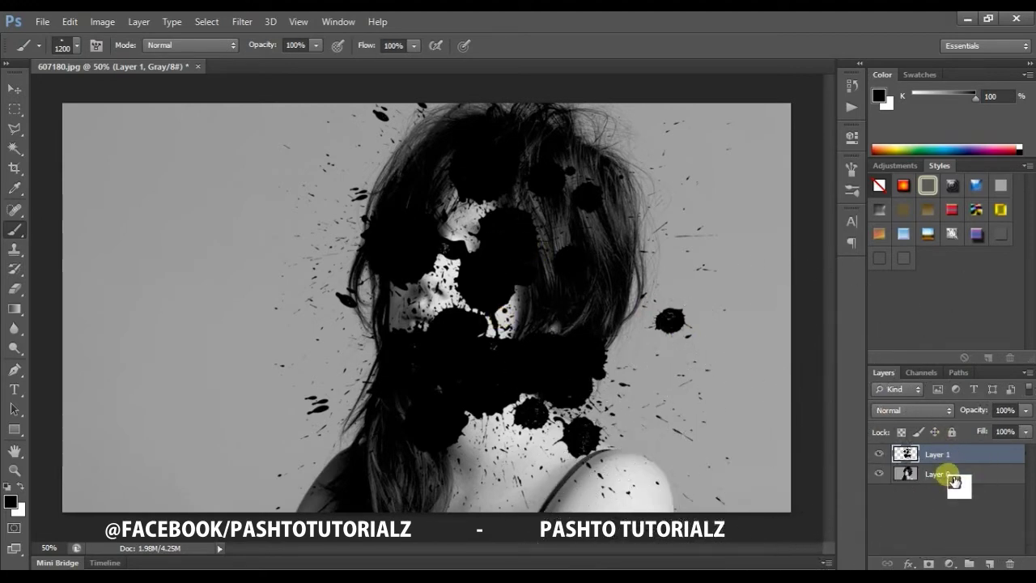
{"action": "left_click_drag", "start_coordinate": [948, 460], "coordinate": [944, 473]}
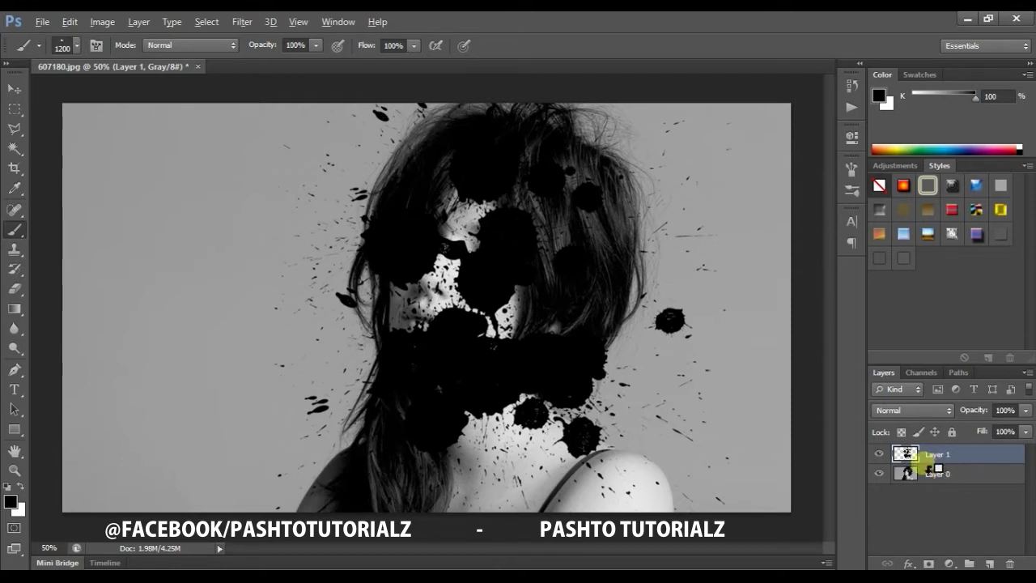
Move the portrait Layer 0 above the splatter Layer 1 so it shows through the splatters
{"action": "left_click_drag", "start_coordinate": [923, 468], "coordinate": [936, 477]}
{"action": "left_click_drag", "start_coordinate": [923, 468], "coordinate": [109, 186]}
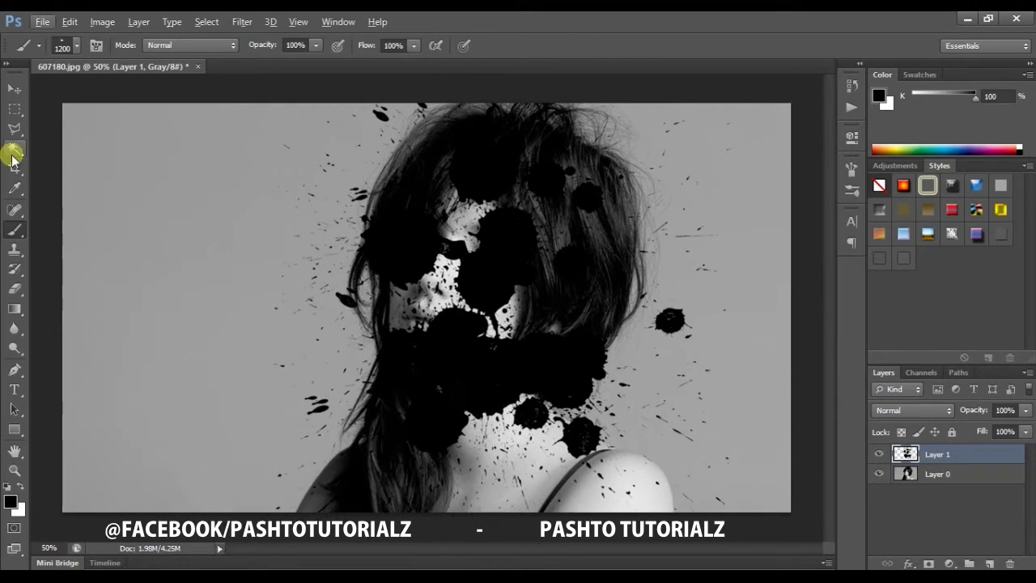
{"action": "left_click", "coordinate": [15, 87]}
{"action": "left_click", "coordinate": [938, 476]}
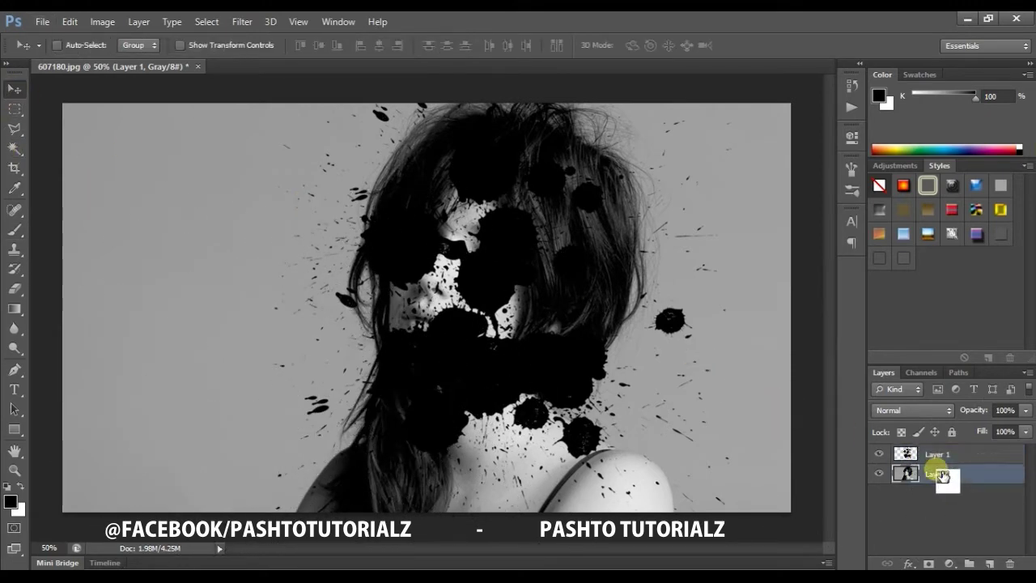
{"action": "mouse_move", "coordinate": [941, 480]}
{"action": "left_mouse_down"}
{"action": "mouse_move", "coordinate": [939, 455]}
{"action": "mouse_move", "coordinate": [809, 406]}
{"action": "mouse_move", "coordinate": [944, 463]}
{"action": "mouse_move", "coordinate": [910, 464]}
{"action": "left_mouse_up"}
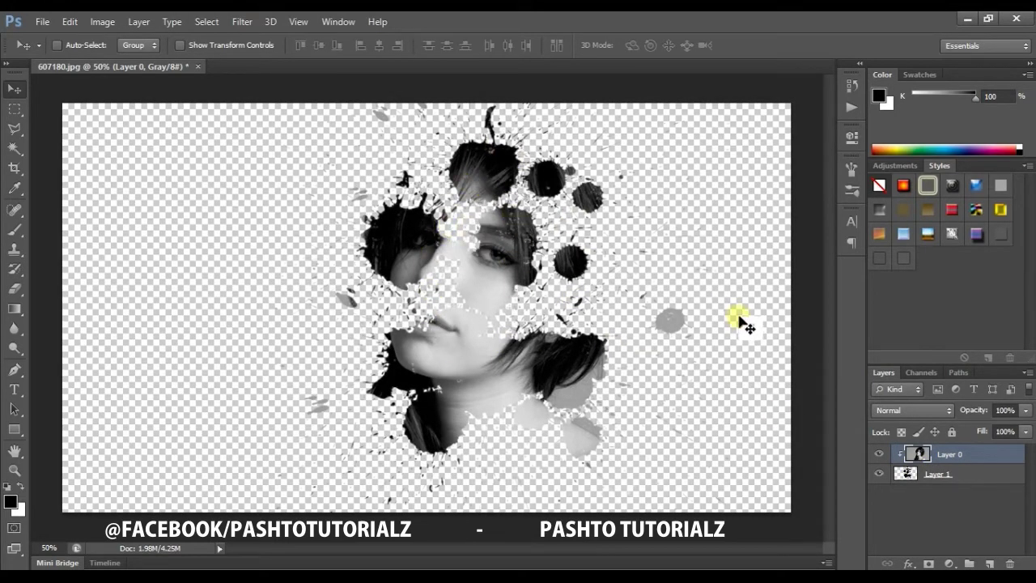
{"action": "left_click", "coordinate": [973, 536]}
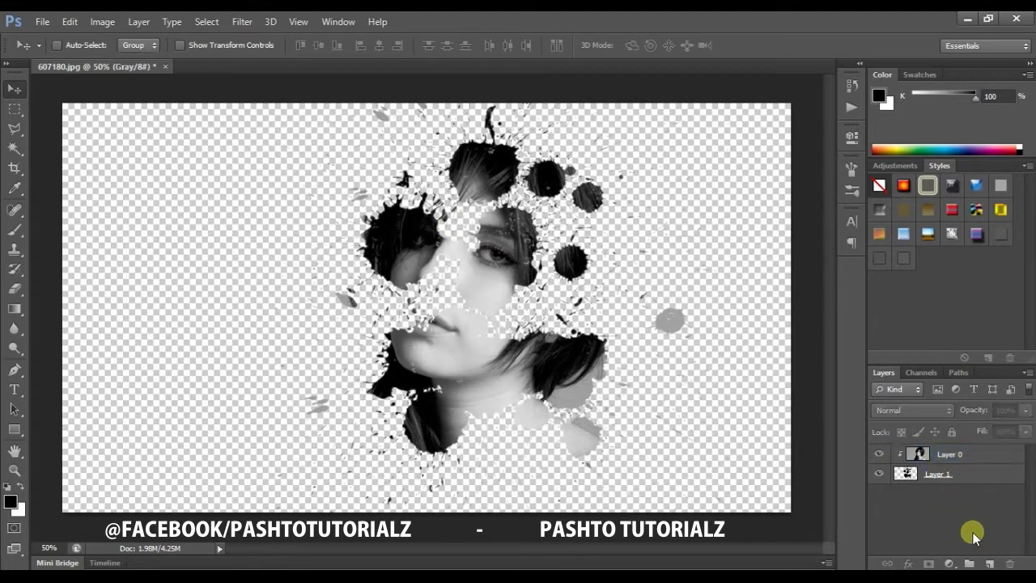
Add a white Solid Color fill layer and place Color Fill 1 beneath Layer 1
{"action": "left_click", "coordinate": [949, 563]}
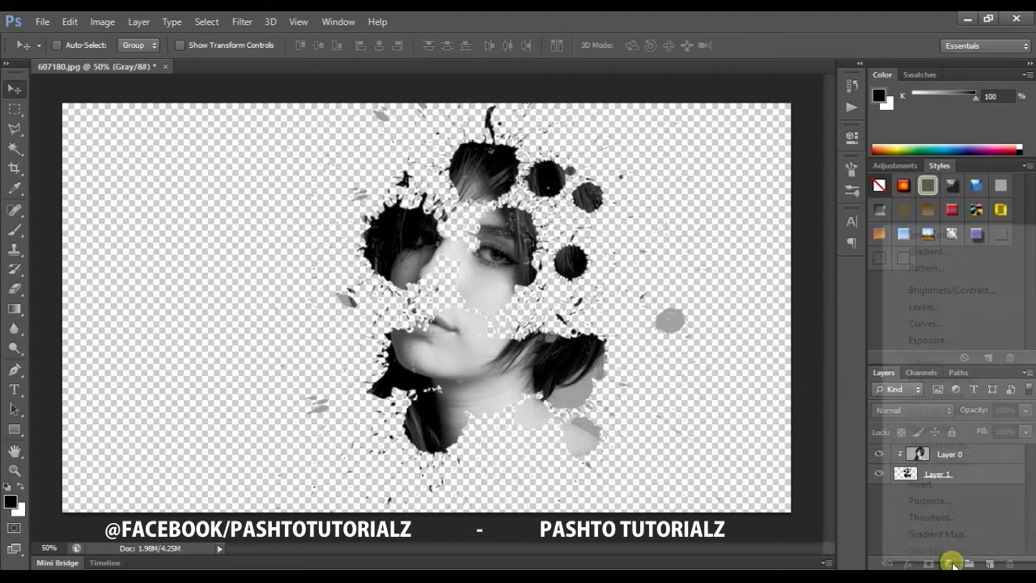
{"action": "left_click", "coordinate": [931, 235]}
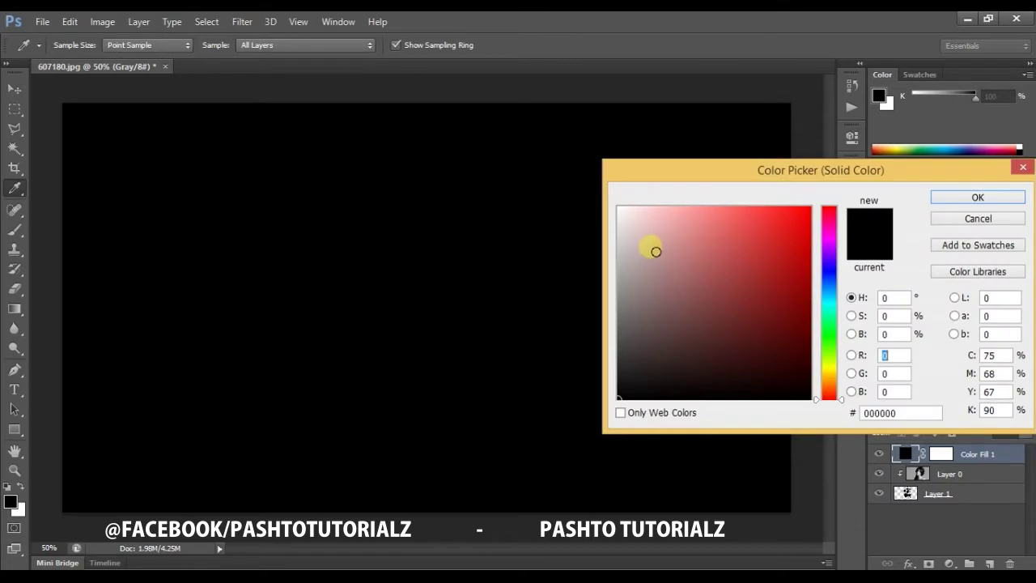
{"action": "left_click_drag", "start_coordinate": [656, 252], "coordinate": [578, 186]}
{"action": "left_click", "coordinate": [947, 198]}
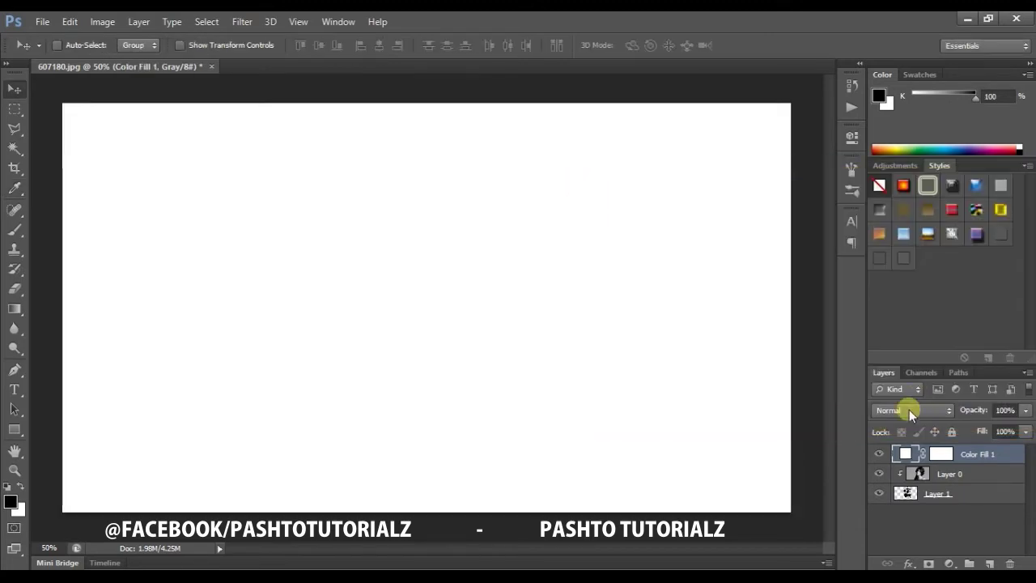
{"action": "mouse_move", "coordinate": [949, 456]}
{"action": "left_mouse_down"}
{"action": "mouse_move", "coordinate": [975, 517]}
{"action": "mouse_move", "coordinate": [966, 510]}
{"action": "left_mouse_up"}
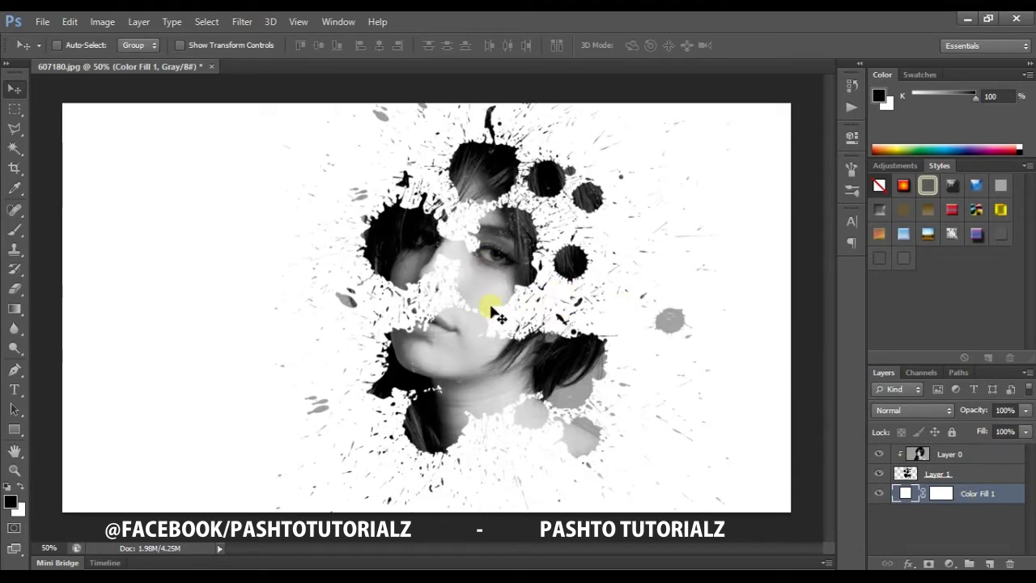
{"action": "left_click", "coordinate": [911, 474]}
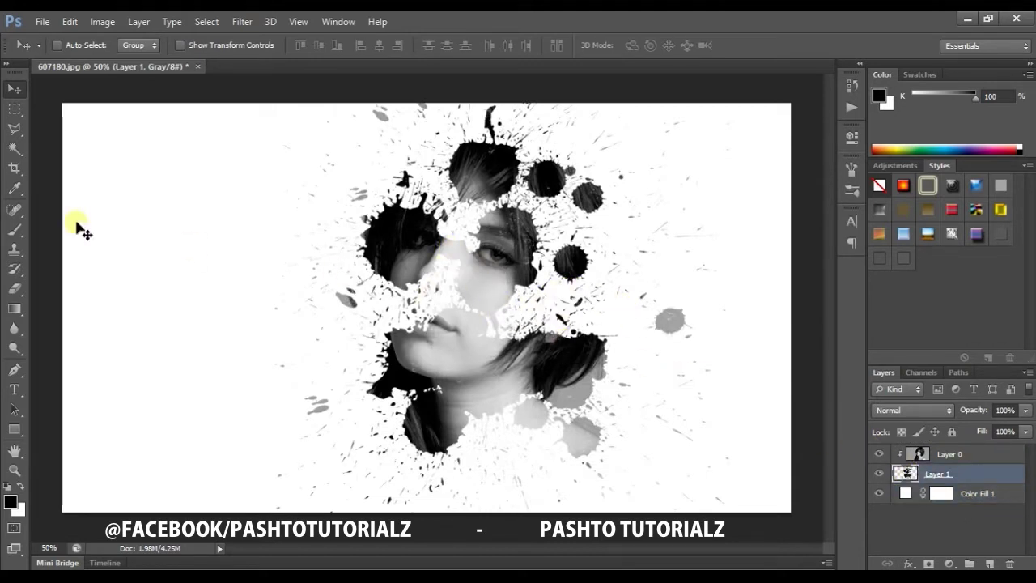
Stamp a 1100 px splatter brush on Layer 1 to reveal more of the hair
{"action": "left_click", "coordinate": [15, 229]}
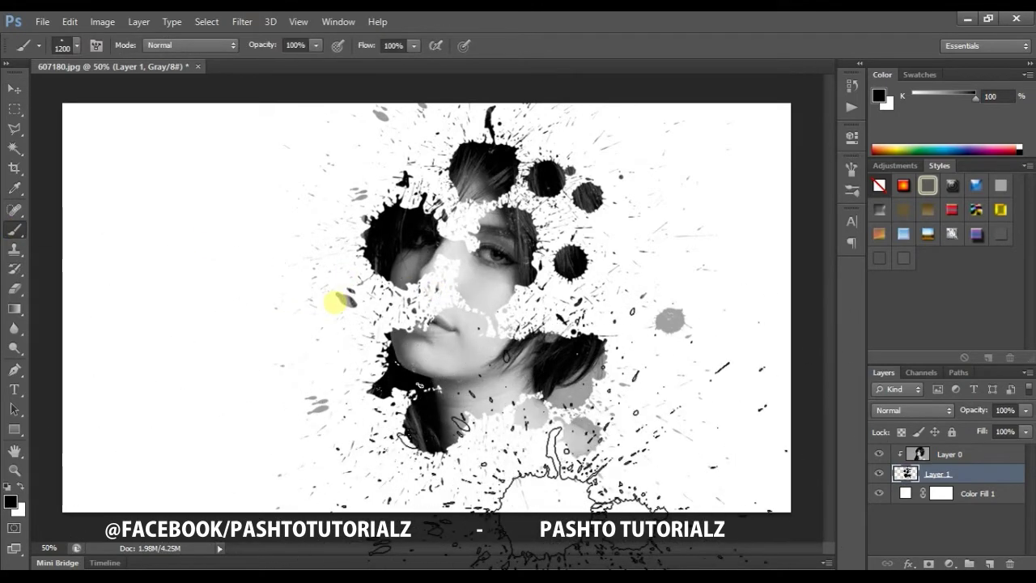
{"action": "key", "text": "bracketleft"}
{"action": "key", "text": "bracketleft"}
{"action": "key", "text": "bracketleft"}
{"action": "key", "text": "bracketleft"}
{"action": "key", "text": "bracketleft"}
{"action": "key", "text": "bracketleft"}
{"action": "key", "text": "bracketright"}
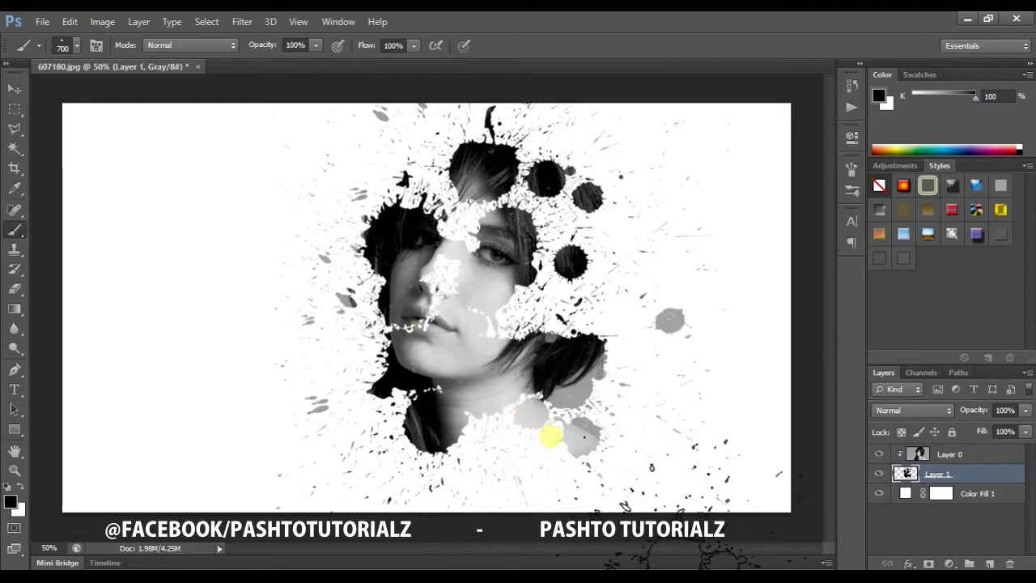
{"action": "key", "text": "bracketleft"}
{"action": "key", "text": "bracketleft"}
{"action": "key", "text": "bracketleft"}
{"action": "key", "text": "bracketright"}
{"action": "key", "text": "bracketright"}
{"action": "key", "text": "bracketright"}
{"action": "key", "text": "bracketright"}
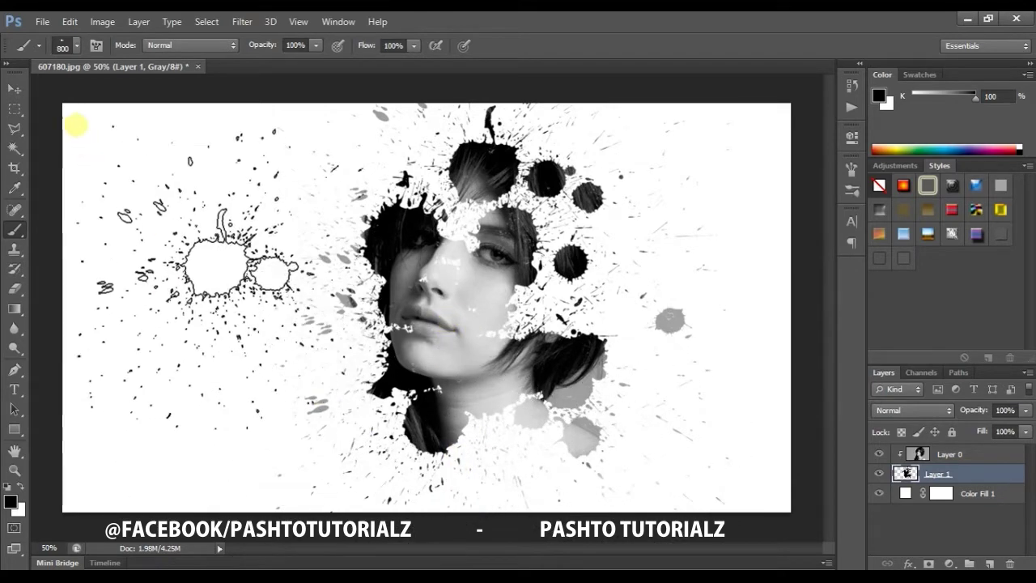
{"action": "left_click", "coordinate": [77, 48]}
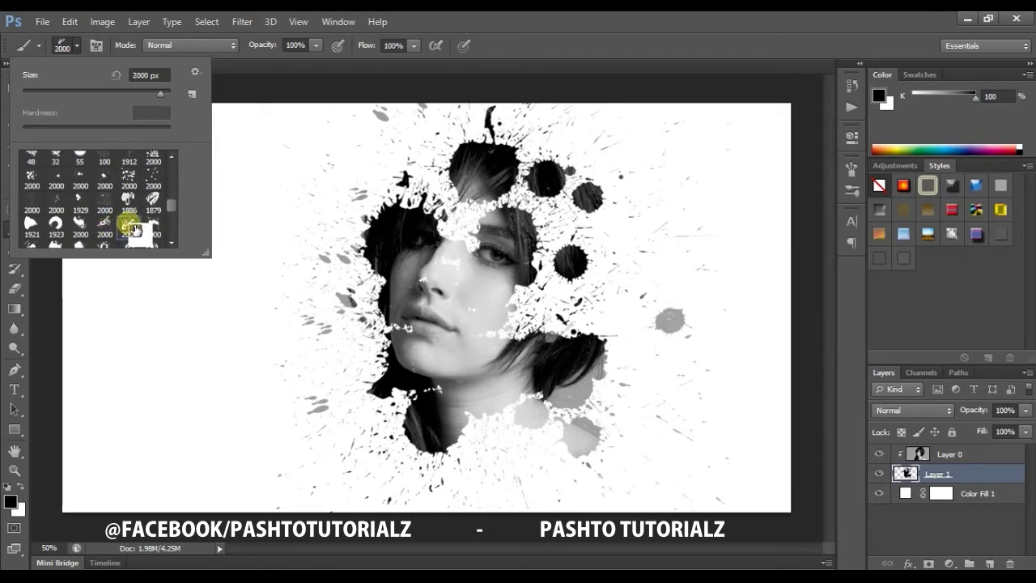
{"action": "left_click", "coordinate": [587, 51]}
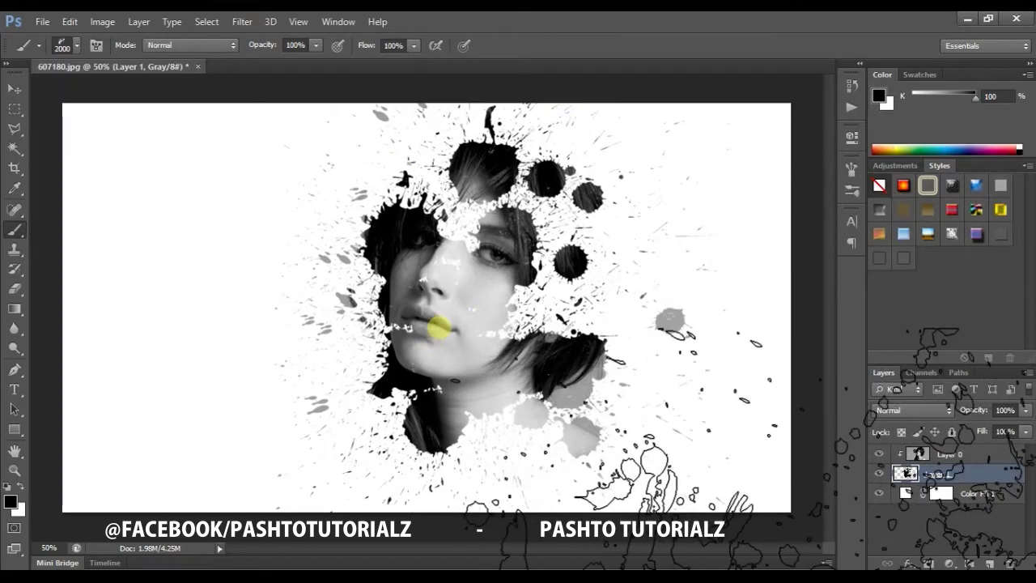
{"action": "key", "text": "bracketleft"}
{"action": "key", "text": "bracketleft"}
{"action": "key", "text": "bracketleft"}
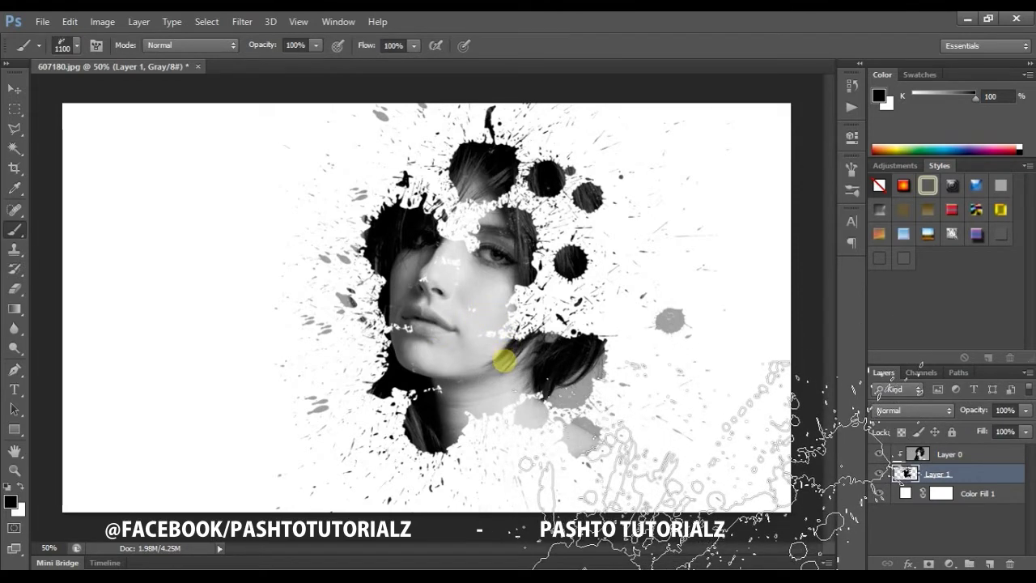
{"action": "left_click", "coordinate": [504, 361]}
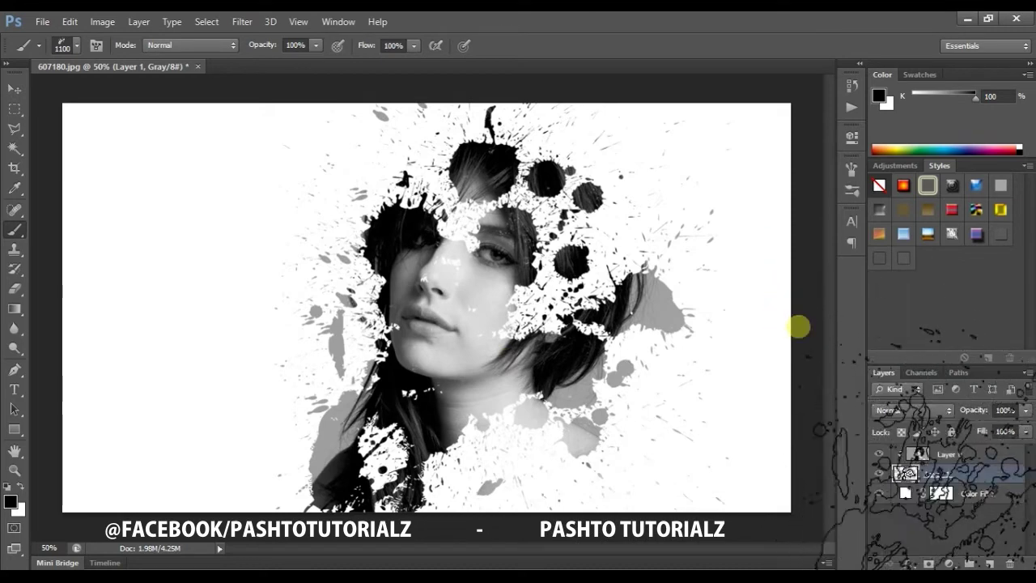
Stamp the 1943 px splatter preset at 800 px to reveal more of the face
{"action": "left_click", "coordinate": [77, 46]}
{"action": "scroll", "coordinate": [171, 210], "scroll_direction": "down", "scroll_amount": 2}
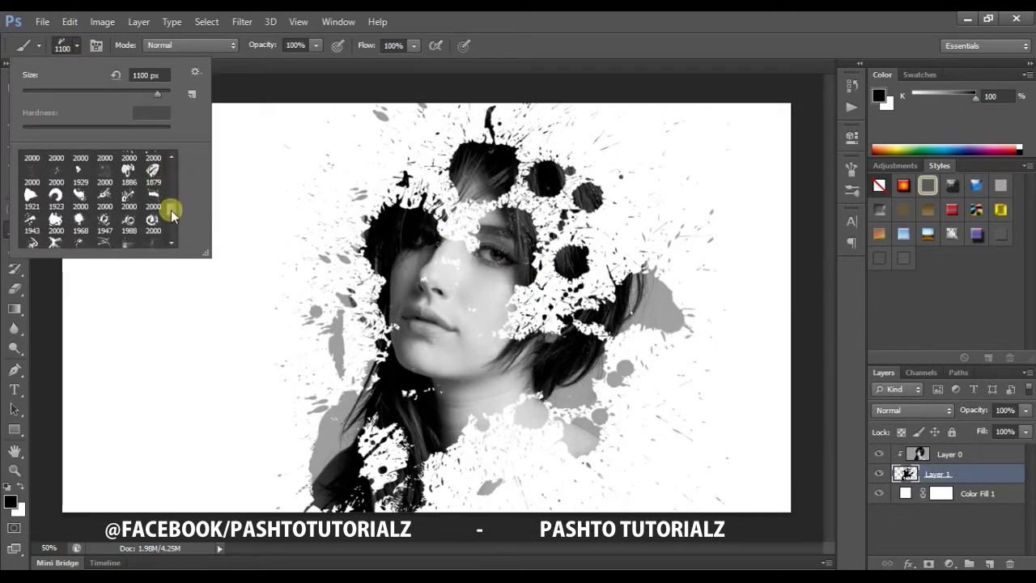
{"action": "left_click_drag", "start_coordinate": [104, 220], "coordinate": [113, 231]}
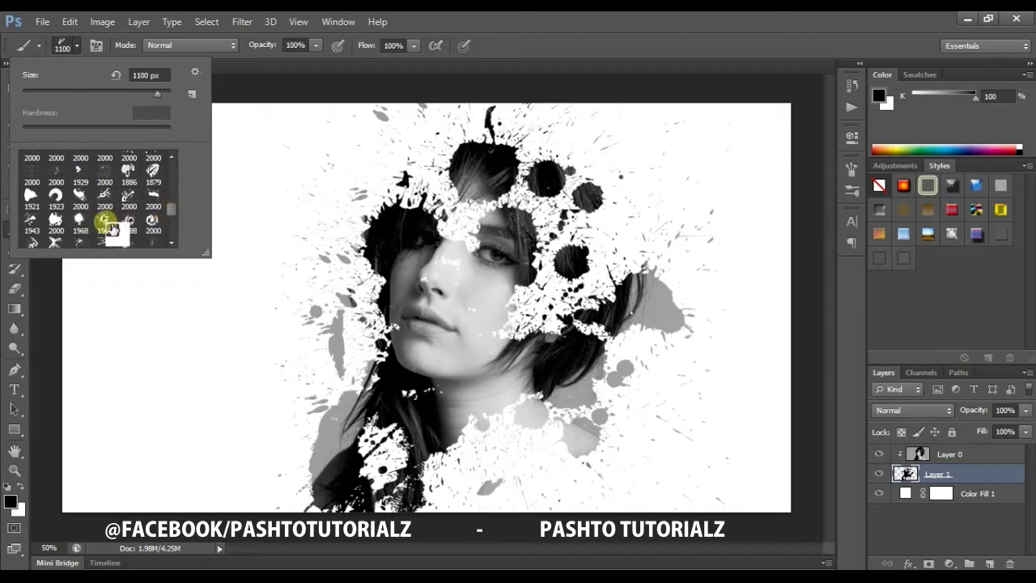
{"action": "left_click", "coordinate": [31, 220]}
{"action": "left_click", "coordinate": [523, 34]}
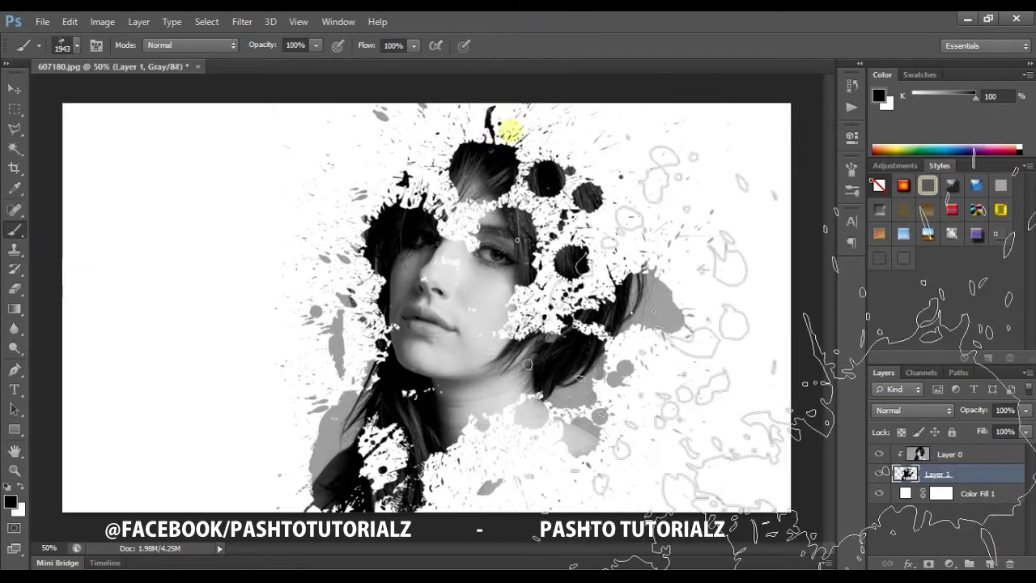
{"action": "key", "text": "bracketleft"}
{"action": "key", "text": "bracketleft"}
{"action": "key", "text": "bracketleft"}
{"action": "key", "text": "bracketleft"}
{"action": "key", "text": "bracketleft"}
{"action": "key", "text": "bracketleft"}
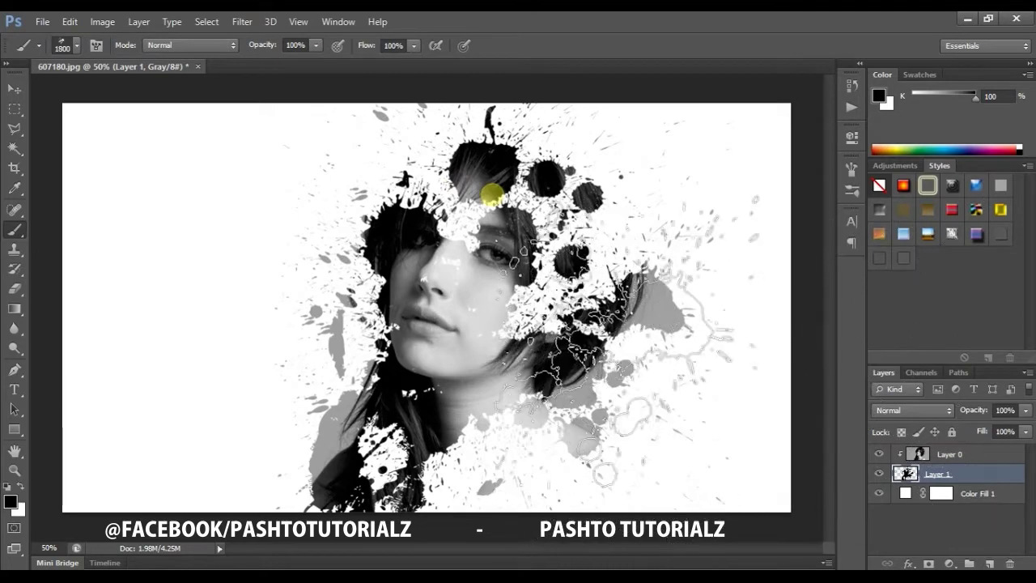
{"action": "key", "text": "bracketleft"}
{"action": "key", "text": "bracketleft"}
{"action": "key", "text": "bracketleft"}
{"action": "key", "text": "bracketright"}
{"action": "key", "text": "bracketright"}
{"action": "key", "text": "bracketright"}
{"action": "left_click", "coordinate": [388, 238]}
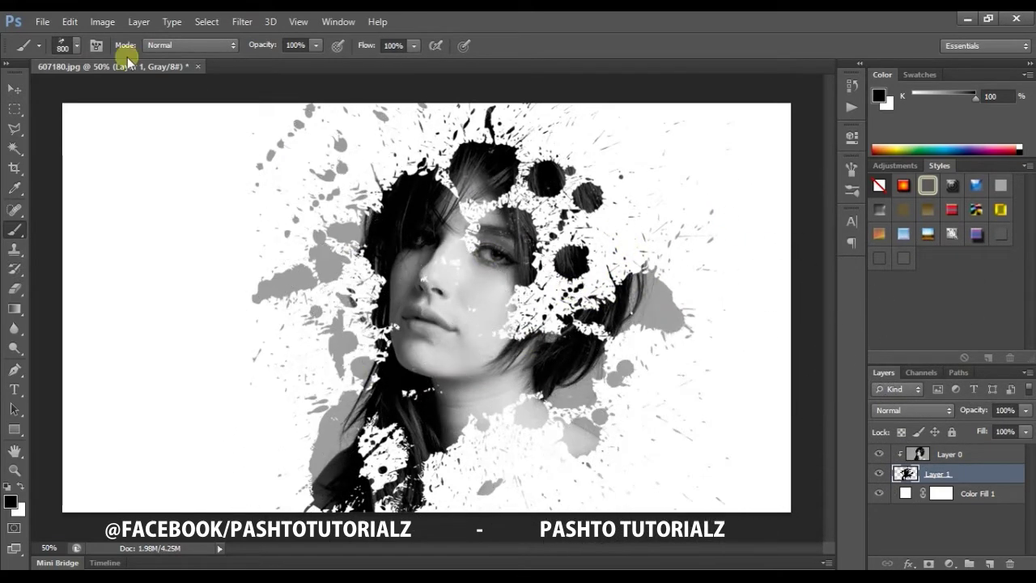
Stamp a 2000 px splatter preset, shrunk to 1000 px, over the blobs above the head
{"action": "left_click", "coordinate": [81, 53]}
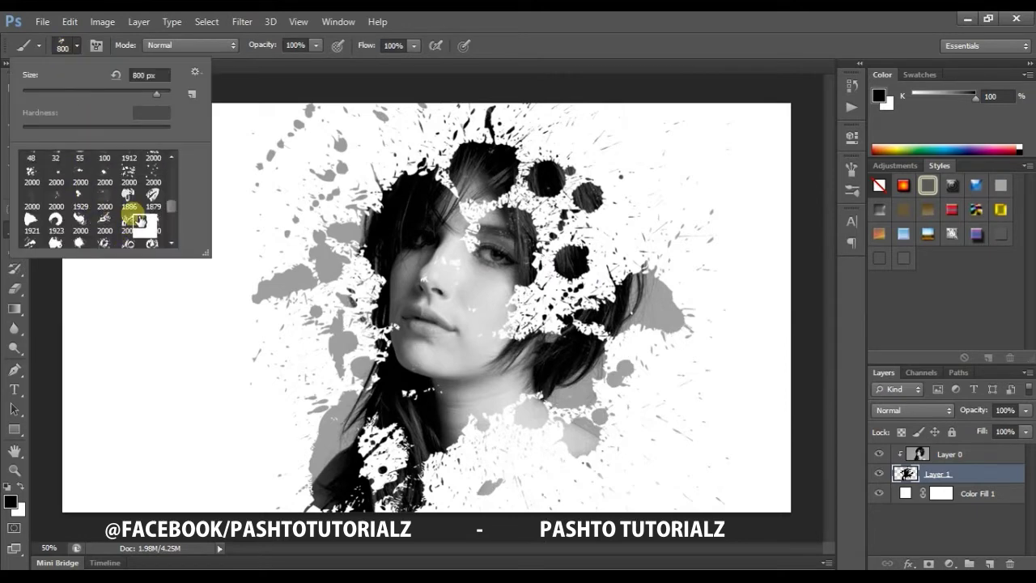
{"action": "left_click", "coordinate": [110, 199]}
{"action": "double_click", "coordinate": [111, 199]}
{"action": "key", "text": "bracketleft"}
{"action": "key", "text": "bracketleft"}
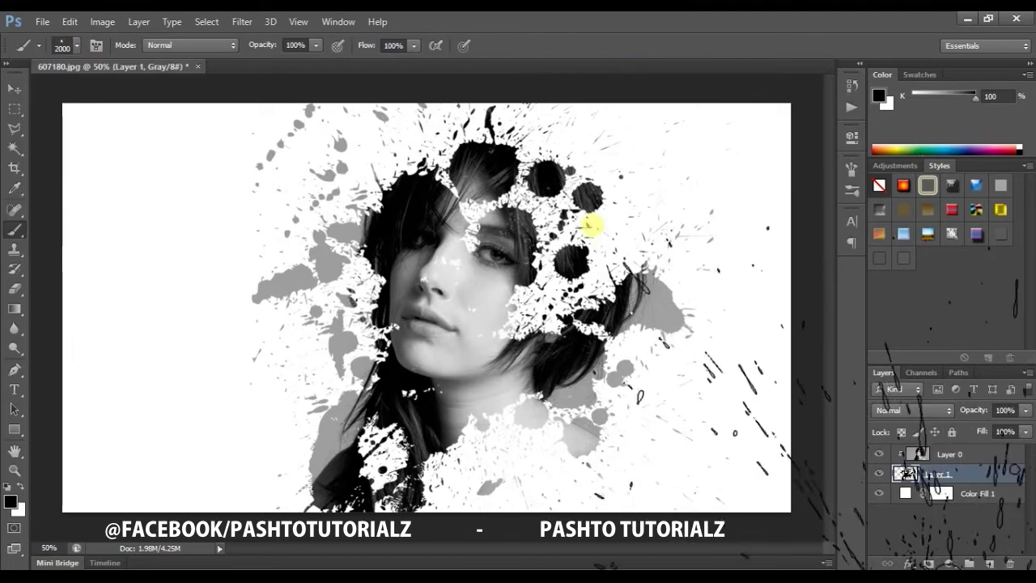
{"action": "key", "text": "bracketleft"}
{"action": "key", "text": "bracketleft"}
{"action": "key", "text": "bracketleft"}
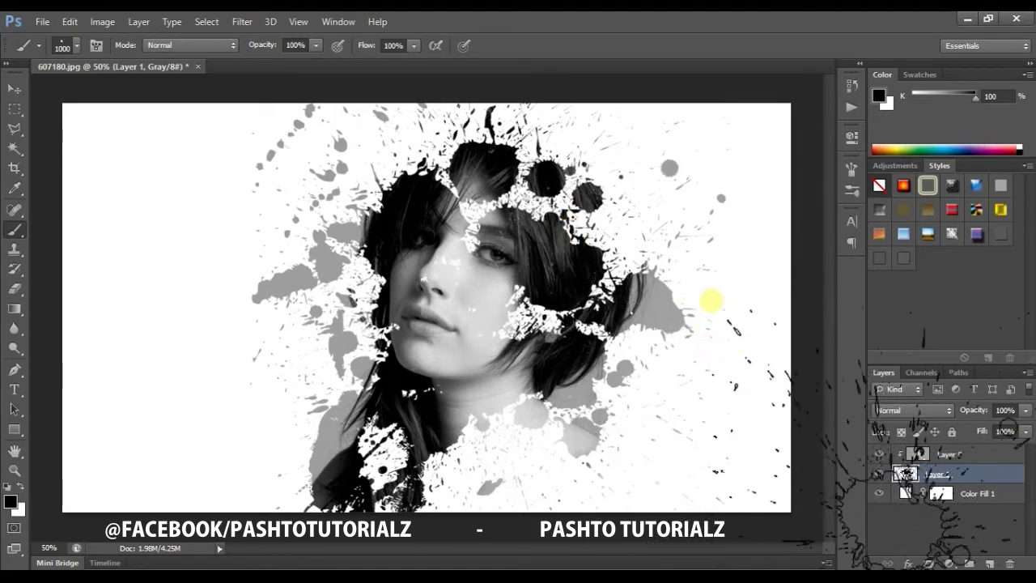
{"action": "left_click", "coordinate": [595, 209]}
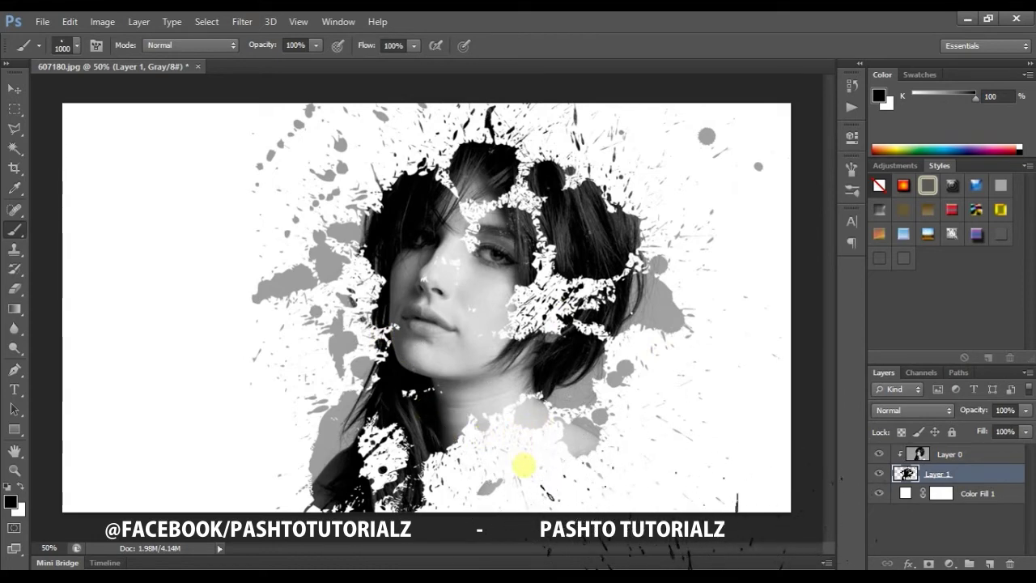
Stamp splatters at the lower centre, lower right and right-centre, undoing the shoulder stamp
{"action": "left_click", "coordinate": [527, 462]}
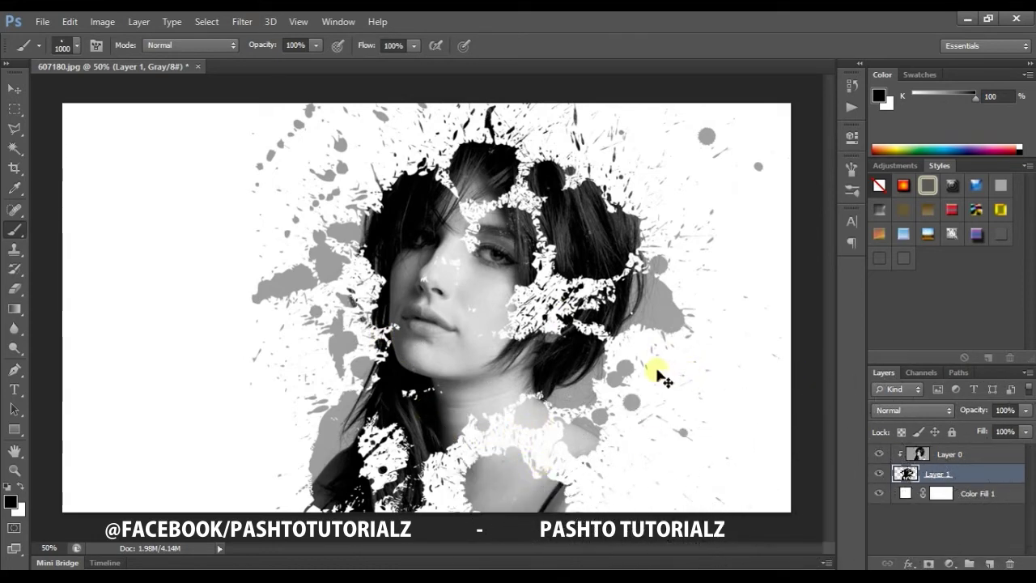
{"action": "left_click", "coordinate": [508, 402]}
{"action": "left_click", "coordinate": [654, 359]}
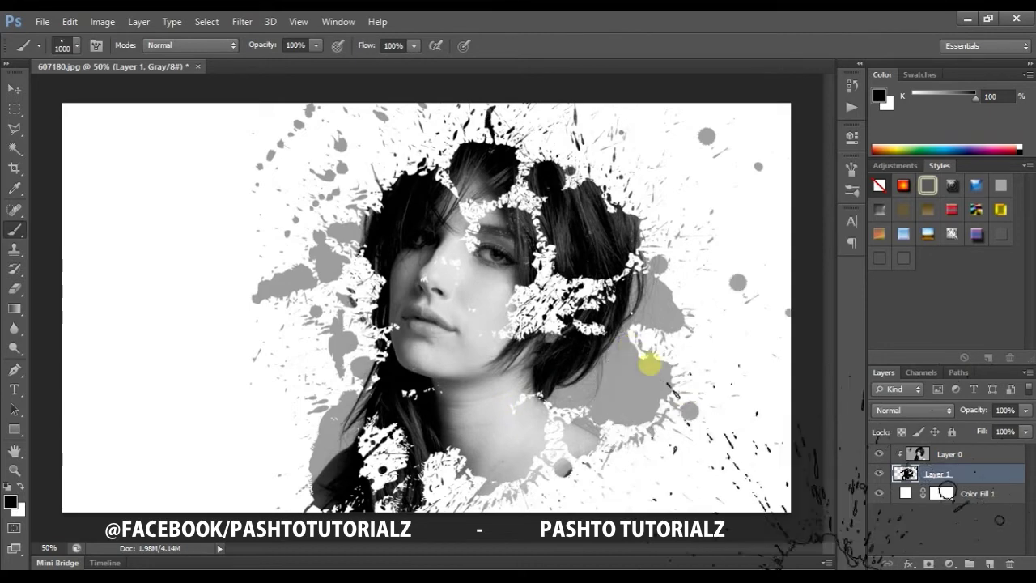
{"action": "left_click", "coordinate": [564, 415]}
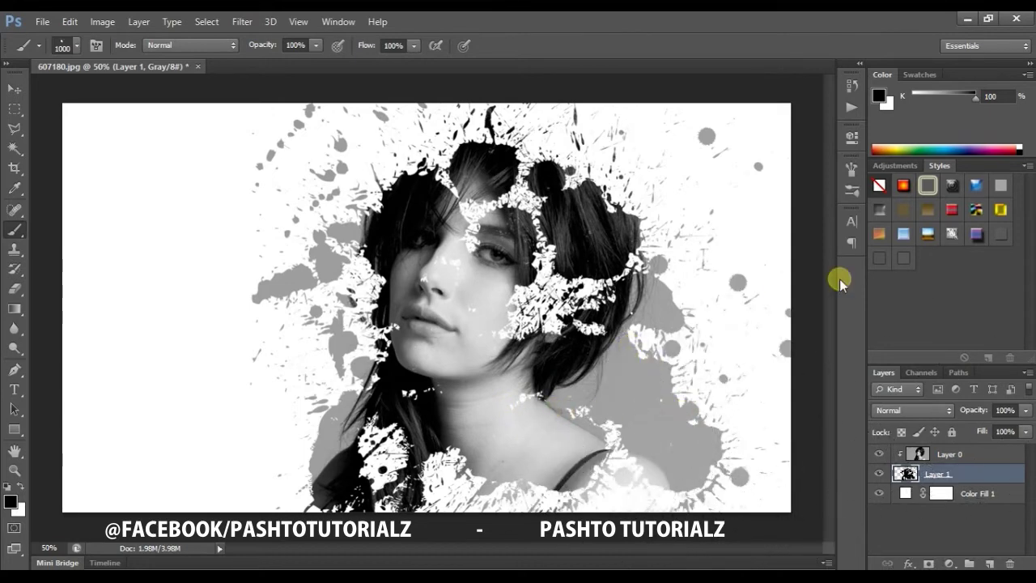
{"action": "key", "text": "ctrl+z"}
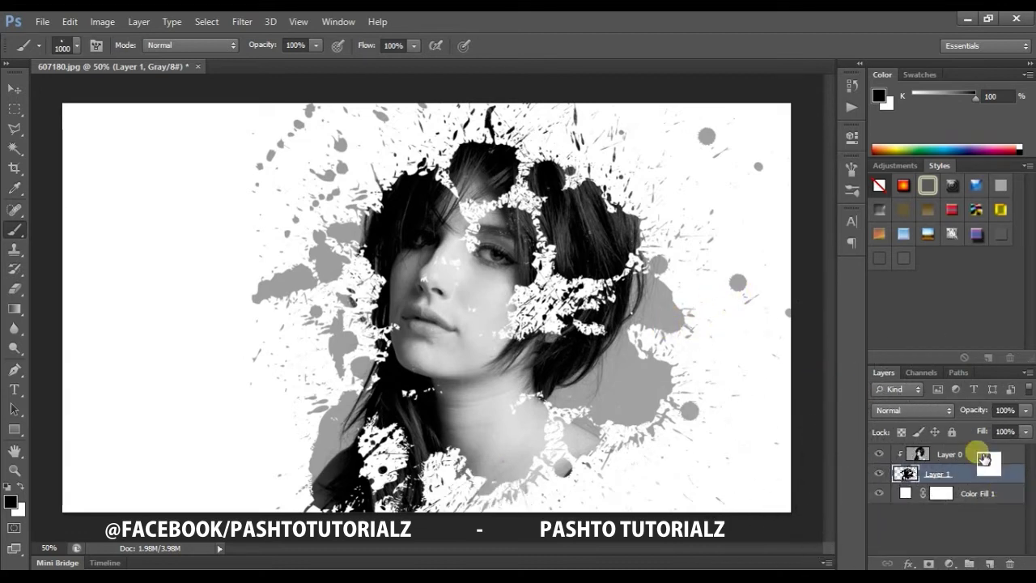
Convert the image to RGB Color, merging layers into Layer 3, and add an empty Layer 4
{"action": "left_click_drag", "start_coordinate": [983, 458], "coordinate": [995, 565]}
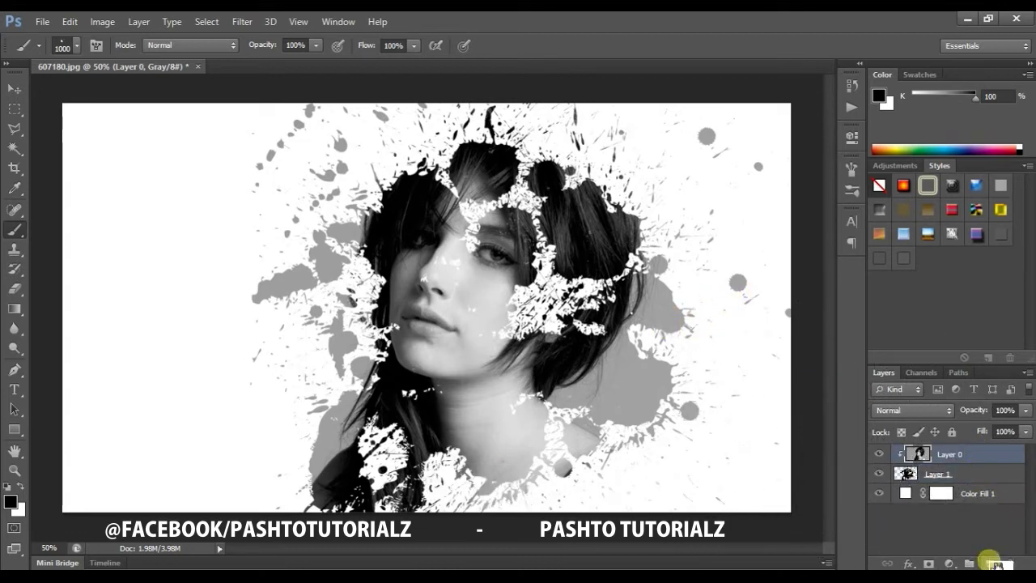
{"action": "left_click", "coordinate": [994, 564]}
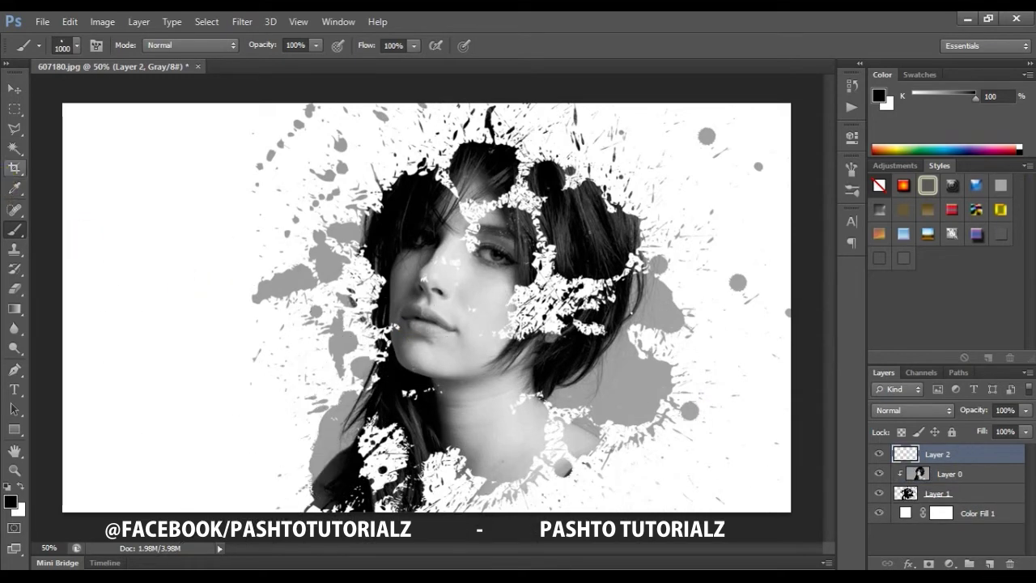
{"action": "left_click", "coordinate": [102, 23]}
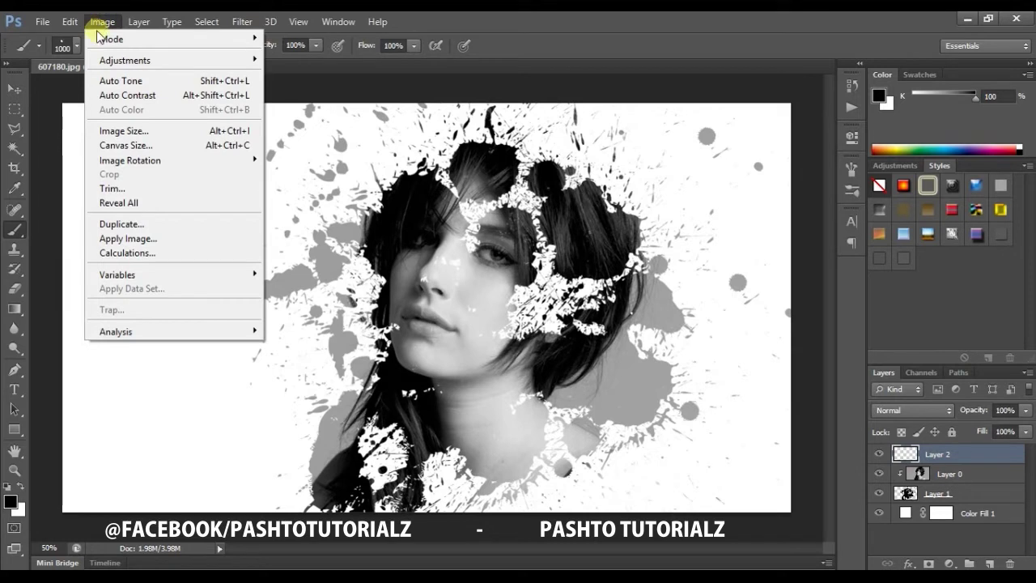
{"action": "mouse_move", "coordinate": [112, 38]}
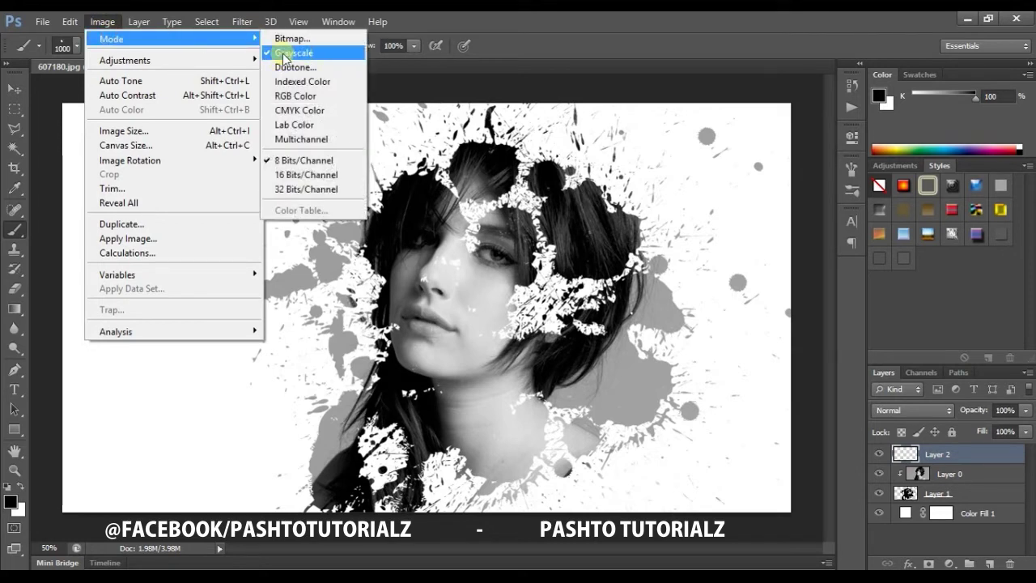
{"action": "left_click", "coordinate": [293, 95]}
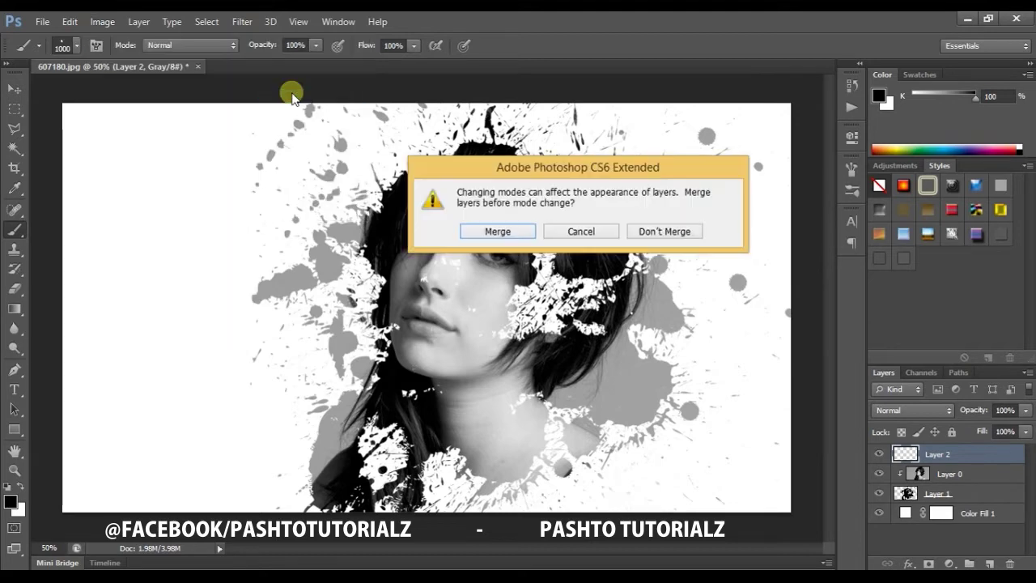
{"action": "left_click", "coordinate": [497, 232]}
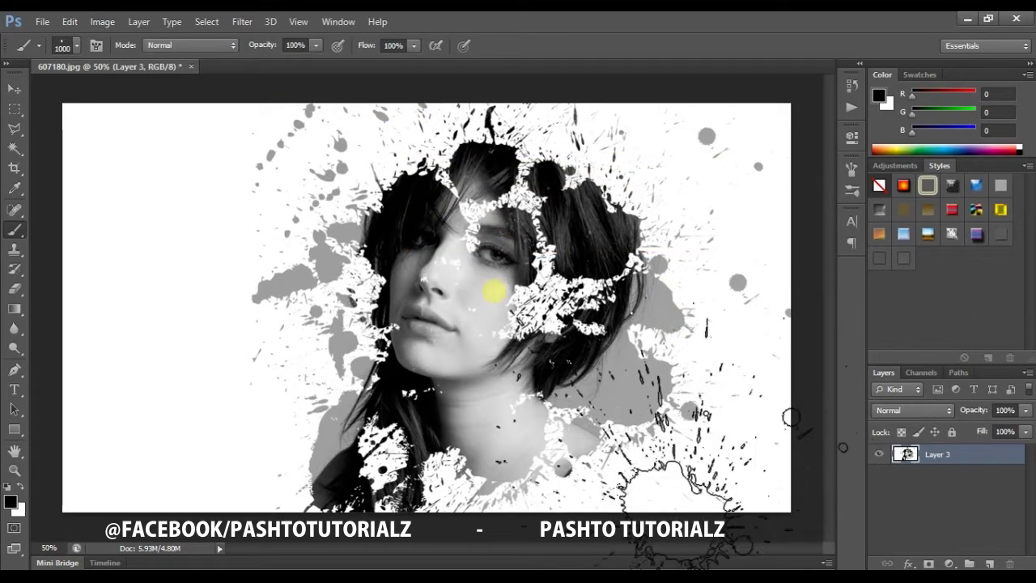
{"action": "left_click", "coordinate": [990, 563]}
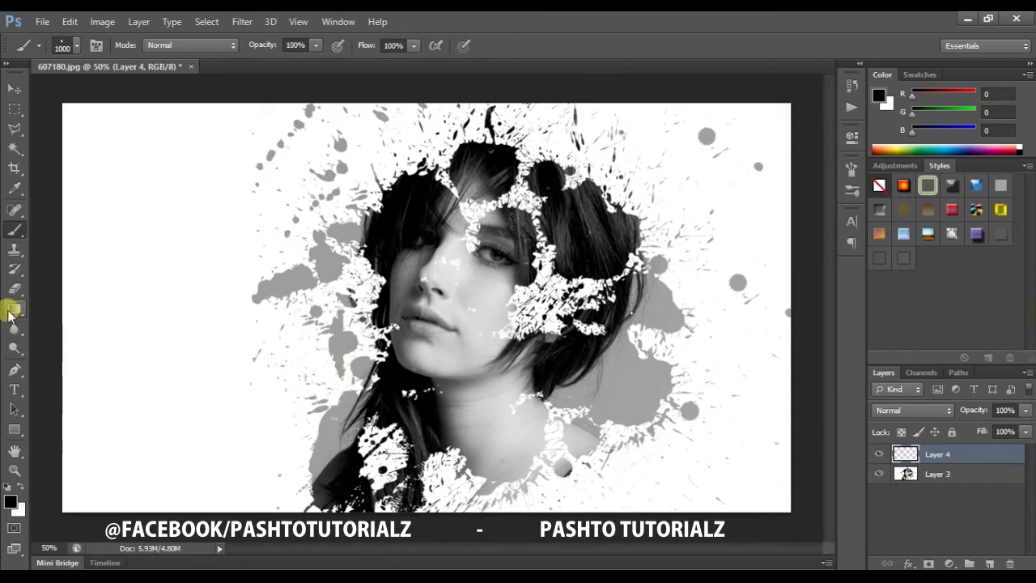
Draw a radial green-to-transparent gradient on Layer 4 spreading outward from the face
{"action": "left_click", "coordinate": [13, 309]}
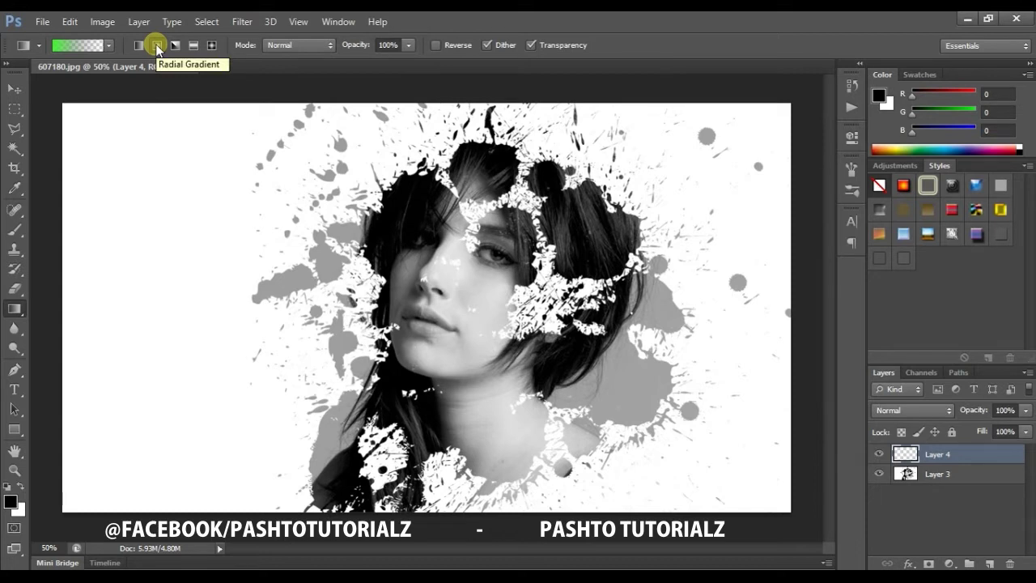
{"action": "left_click", "coordinate": [110, 45]}
{"action": "left_click", "coordinate": [110, 45]}
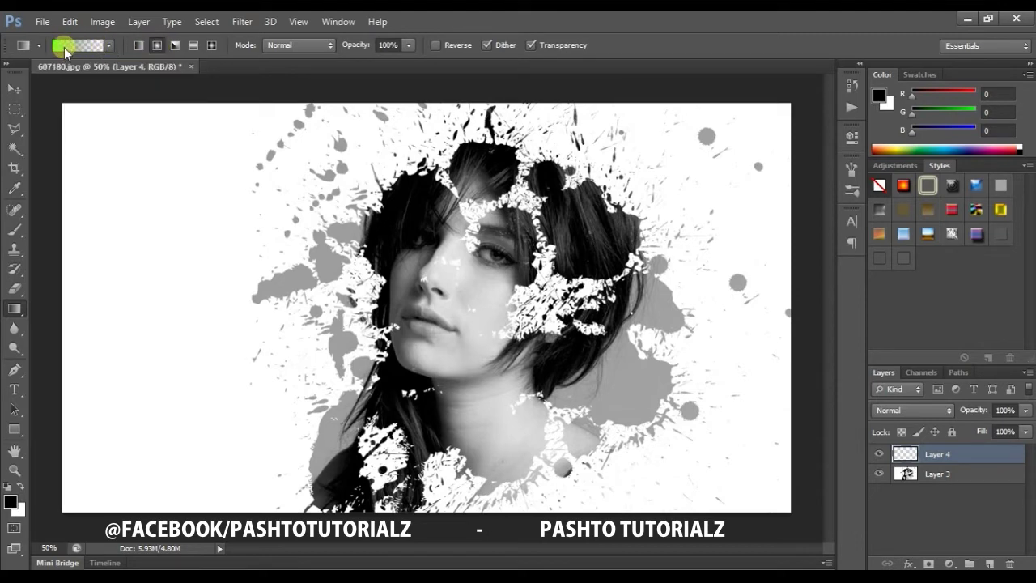
{"action": "left_click", "coordinate": [64, 47]}
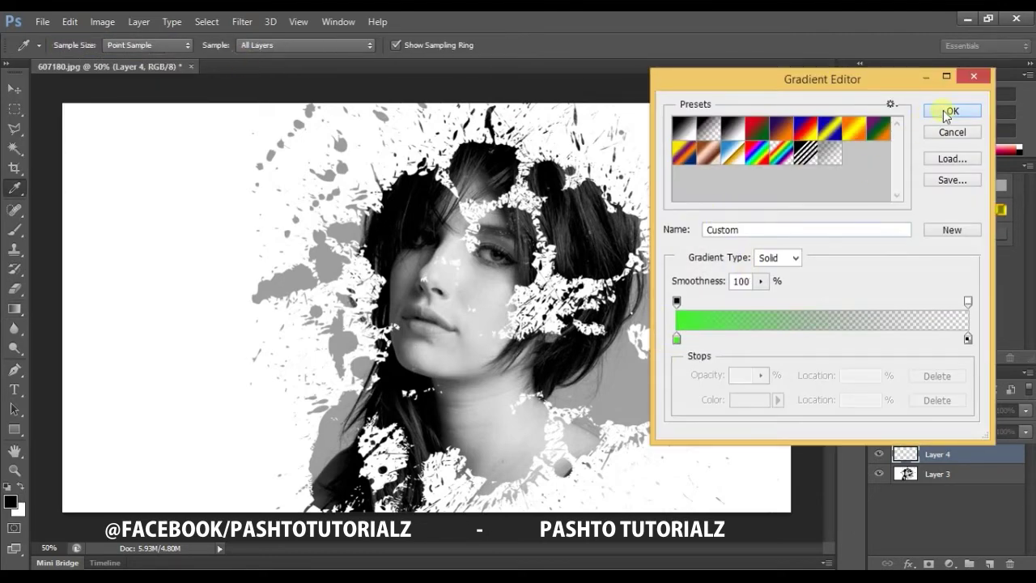
{"action": "left_click", "coordinate": [949, 112]}
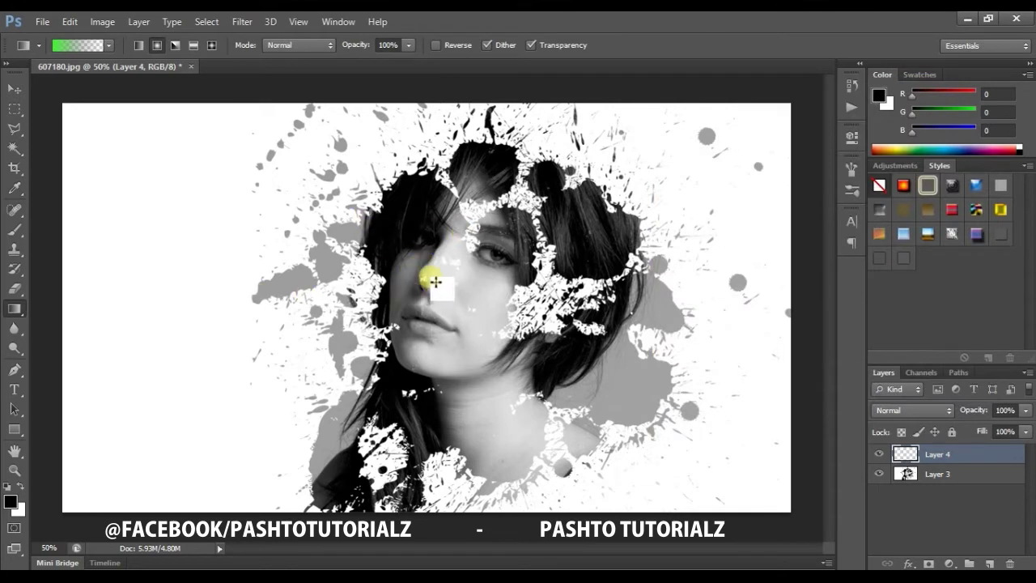
{"action": "left_click_drag", "start_coordinate": [457, 283], "coordinate": [247, 245]}
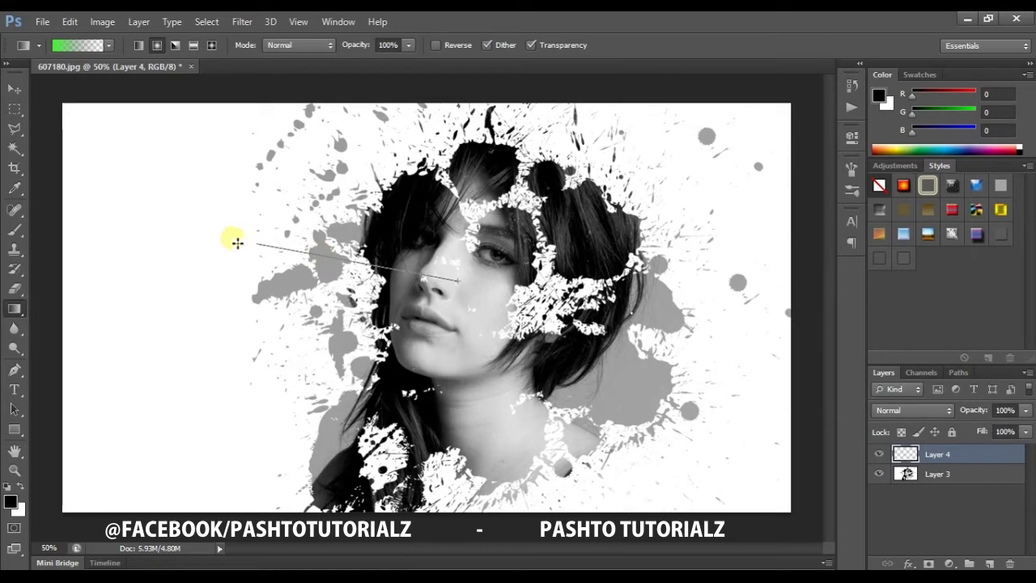
{"action": "left_click_drag", "start_coordinate": [236, 243], "coordinate": [237, 243]}
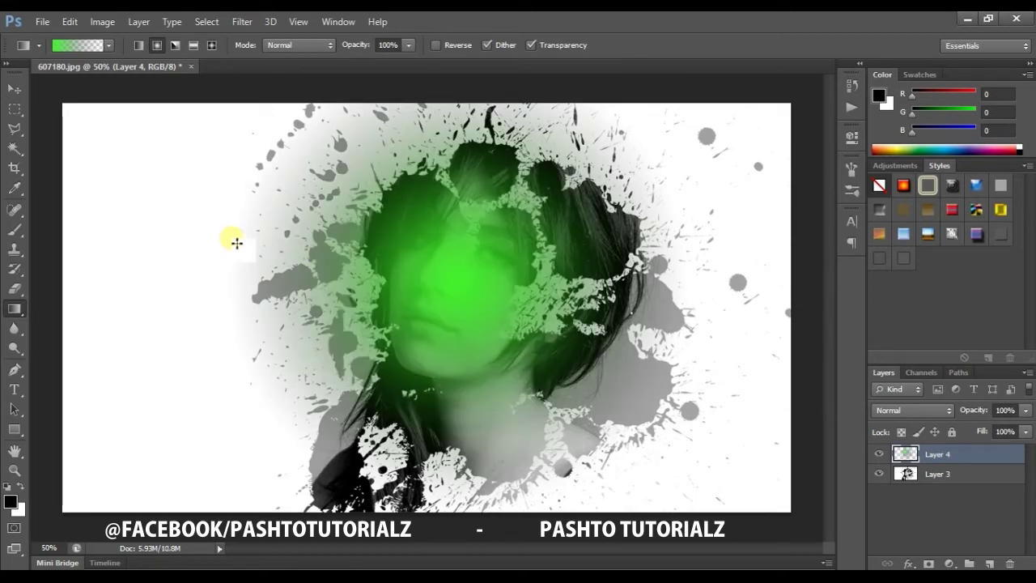
{"action": "left_click", "coordinate": [108, 46]}
{"action": "left_click", "coordinate": [109, 45]}
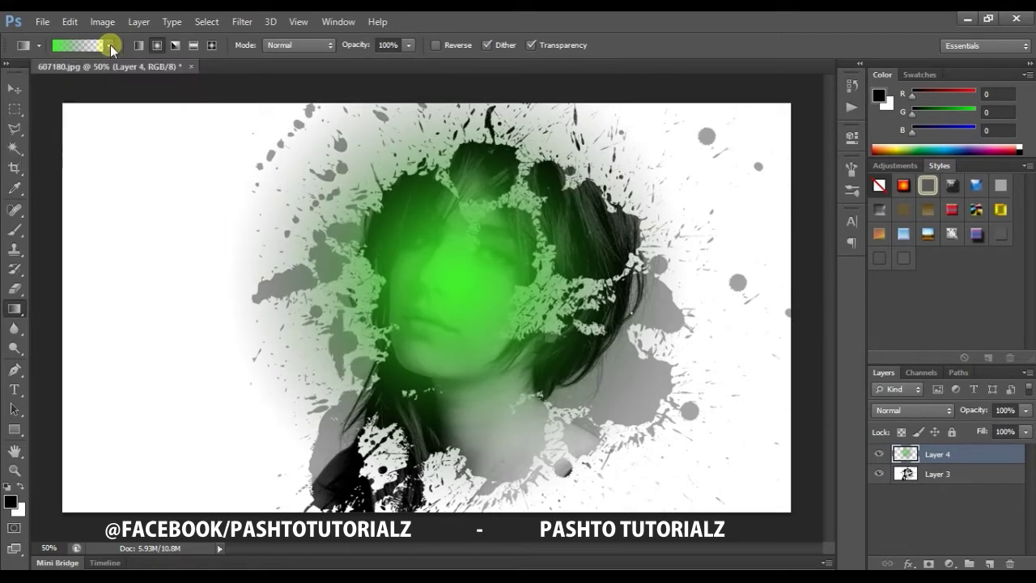
Change the gradient's start colour stop from green to magenta, making a magenta-to-transparent gradient
{"action": "left_click", "coordinate": [65, 44]}
{"action": "double_click", "coordinate": [677, 339]}
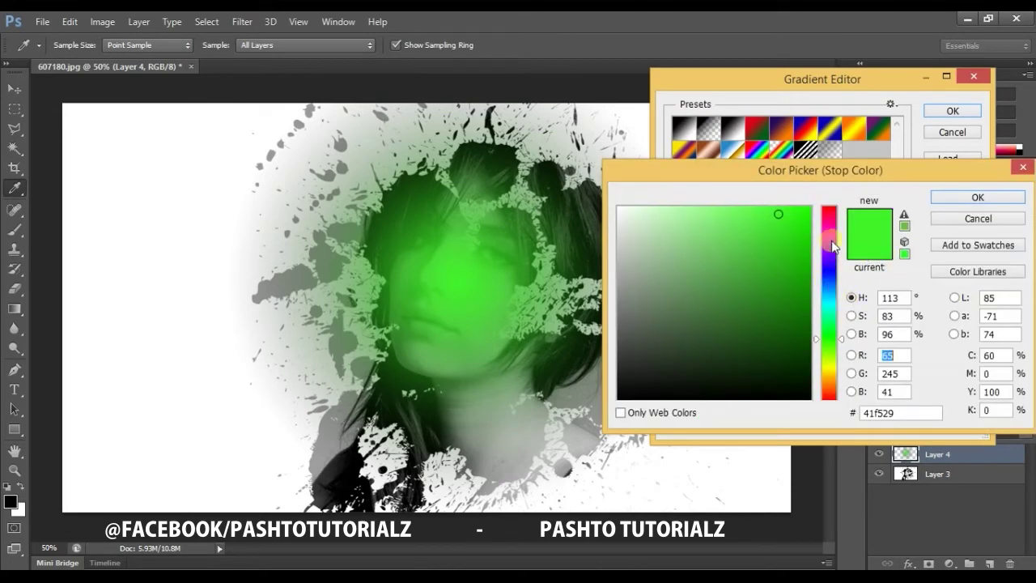
{"action": "left_click", "coordinate": [832, 241]}
{"action": "left_click", "coordinate": [982, 197]}
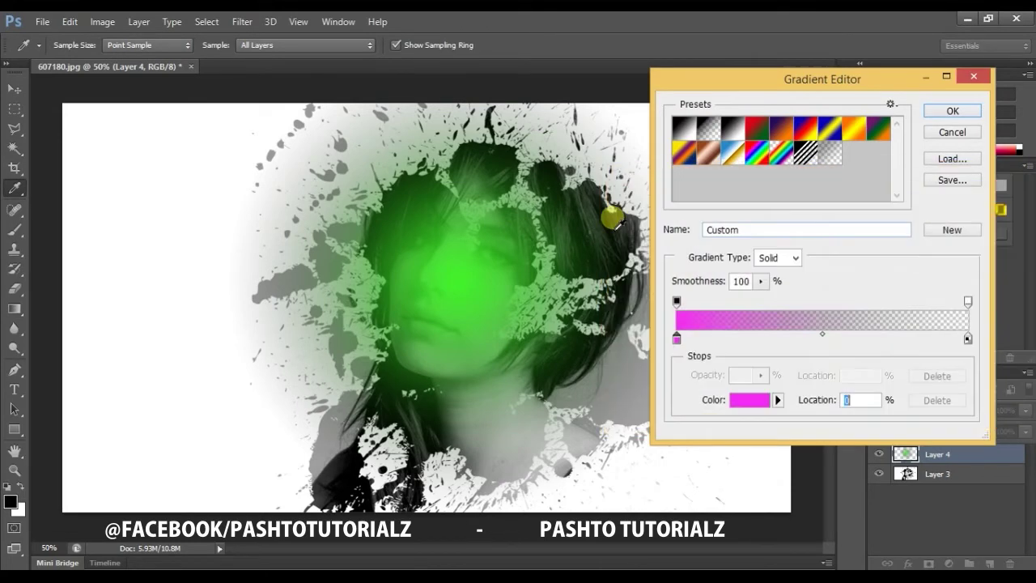
{"action": "left_click", "coordinate": [937, 115]}
Drag a magenta radial glow over the lower-left neck and shoulder
{"action": "left_click_drag", "start_coordinate": [480, 424], "coordinate": [197, 454]}
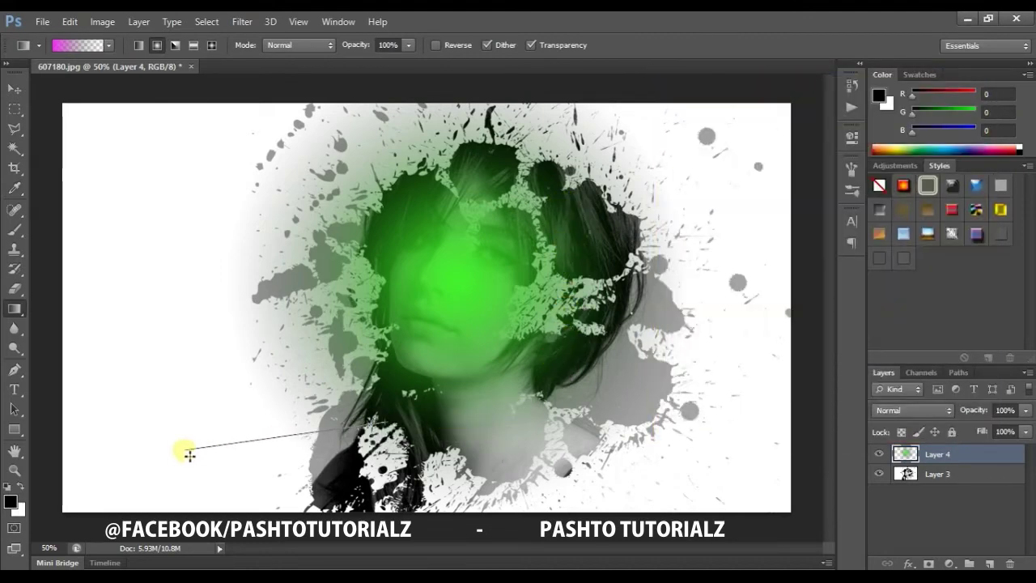
{"action": "left_click_drag", "start_coordinate": [189, 456], "coordinate": [181, 457]}
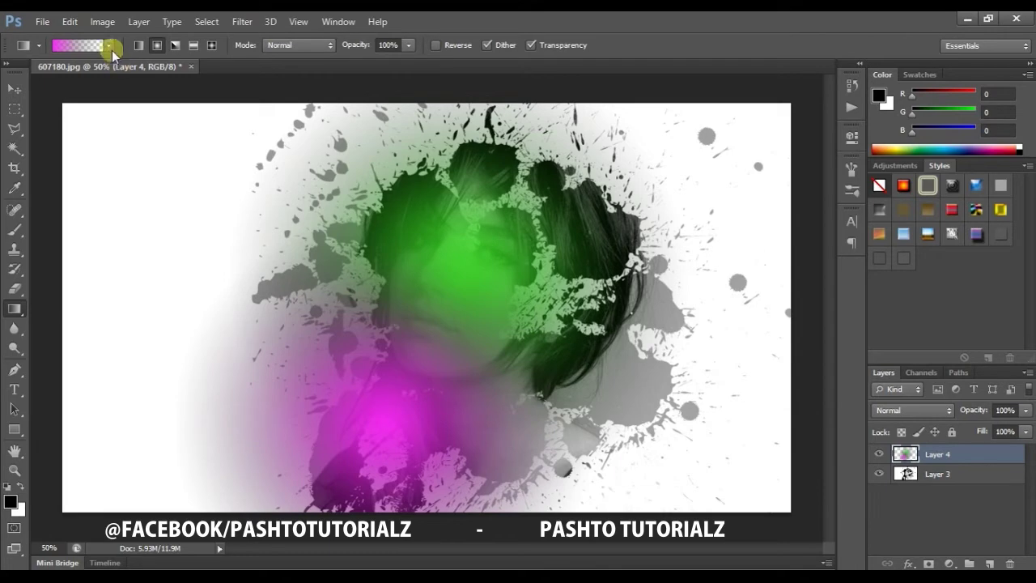
{"action": "left_click", "coordinate": [73, 47]}
{"action": "left_click", "coordinate": [677, 338]}
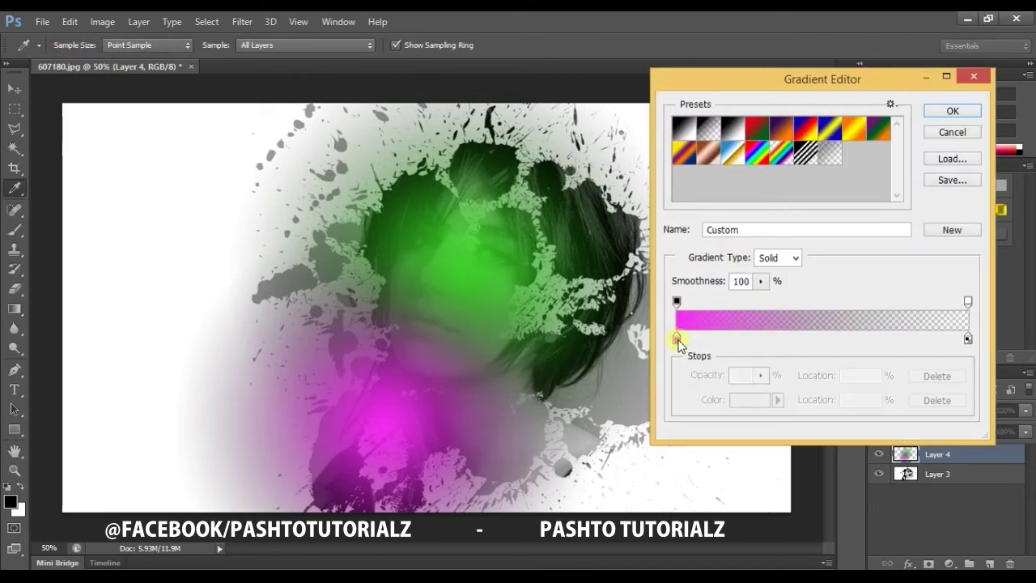
Switch the gradient start stop to yellow and drag a radial glow below the chin
{"action": "double_click", "coordinate": [678, 339]}
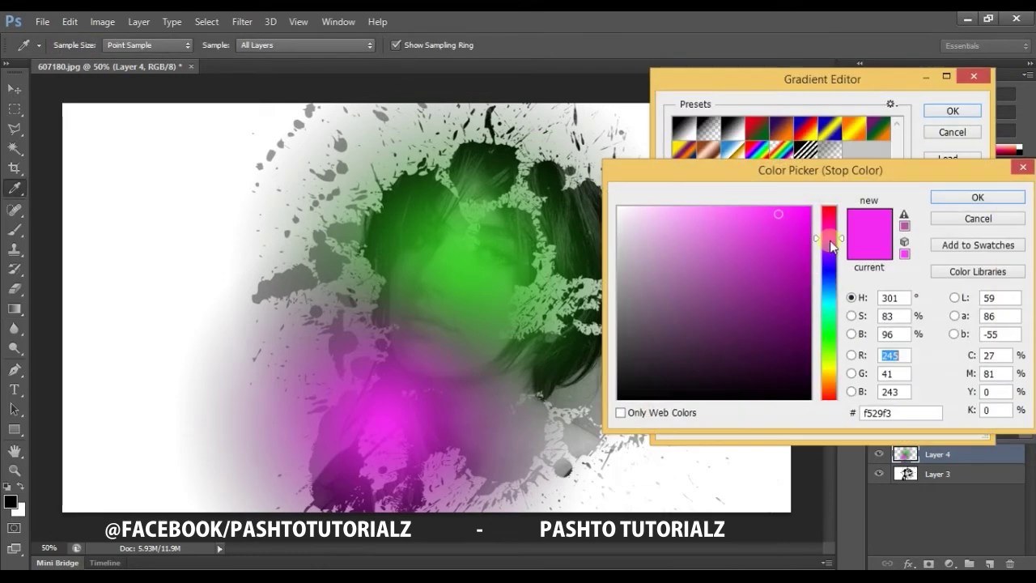
{"action": "left_click", "coordinate": [831, 366]}
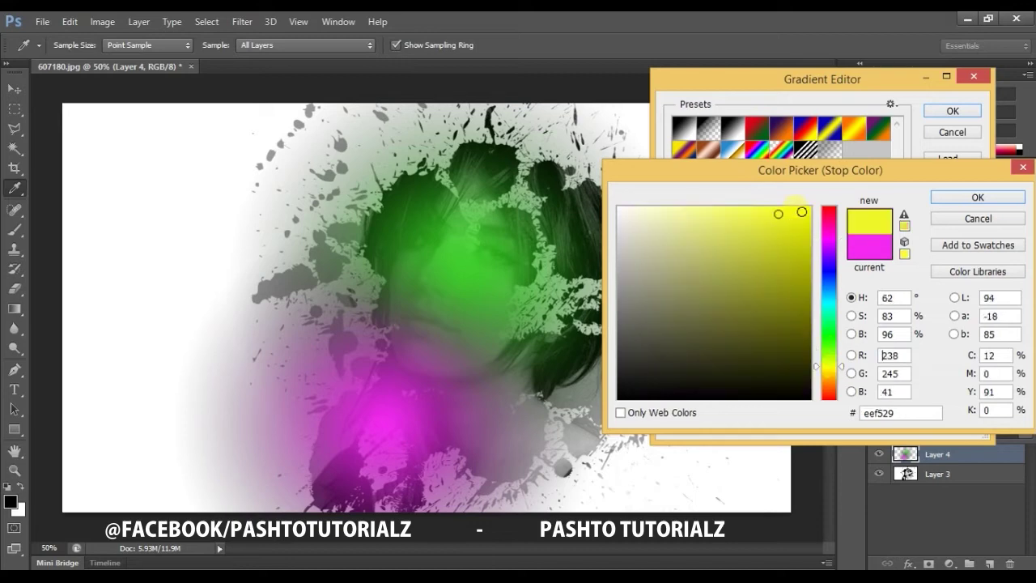
{"action": "left_click", "coordinate": [744, 217]}
{"action": "left_click", "coordinate": [969, 197]}
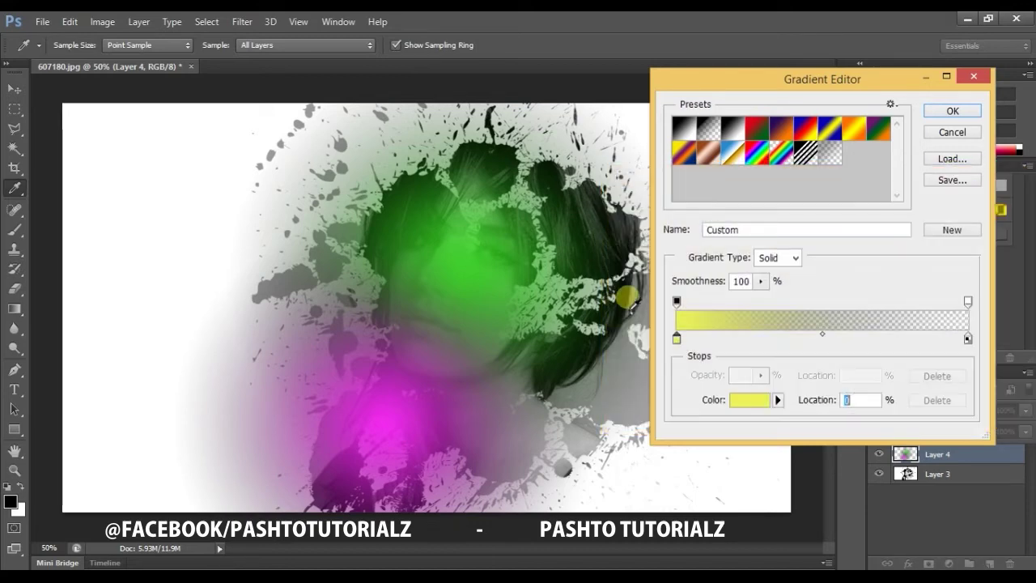
{"action": "left_click", "coordinate": [953, 111]}
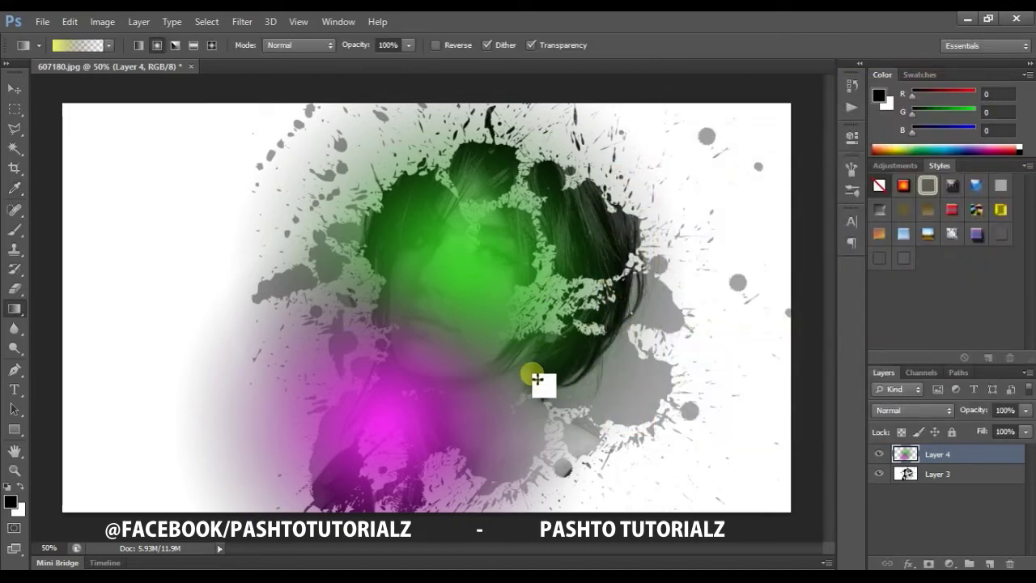
{"action": "left_click_drag", "start_coordinate": [504, 368], "coordinate": [666, 488]}
{"action": "left_click_drag", "start_coordinate": [949, 454], "coordinate": [956, 458]}
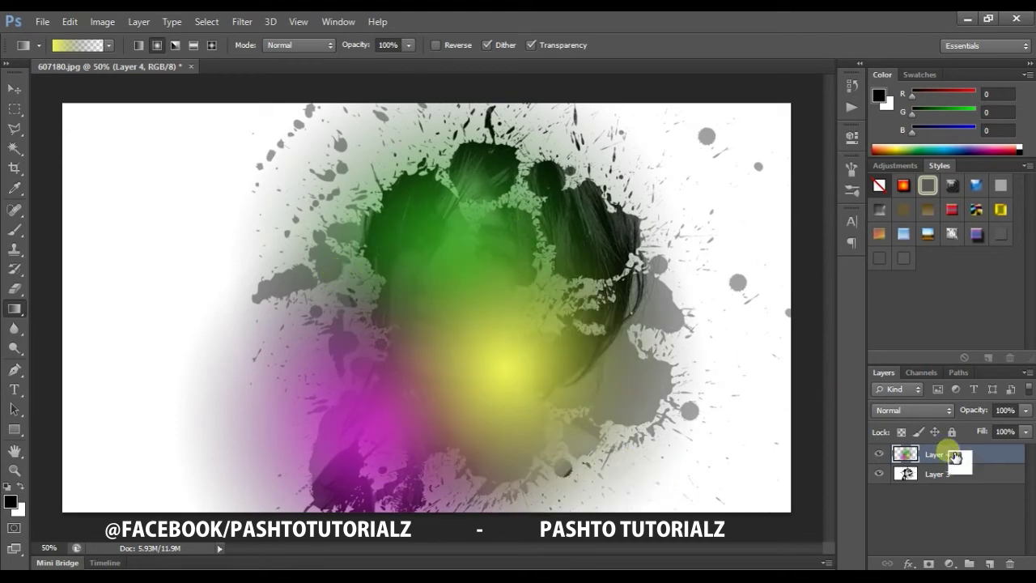
Set Layer 4's blend mode to Screen and add an empty Layer 5 above it
{"action": "left_click", "coordinate": [923, 412]}
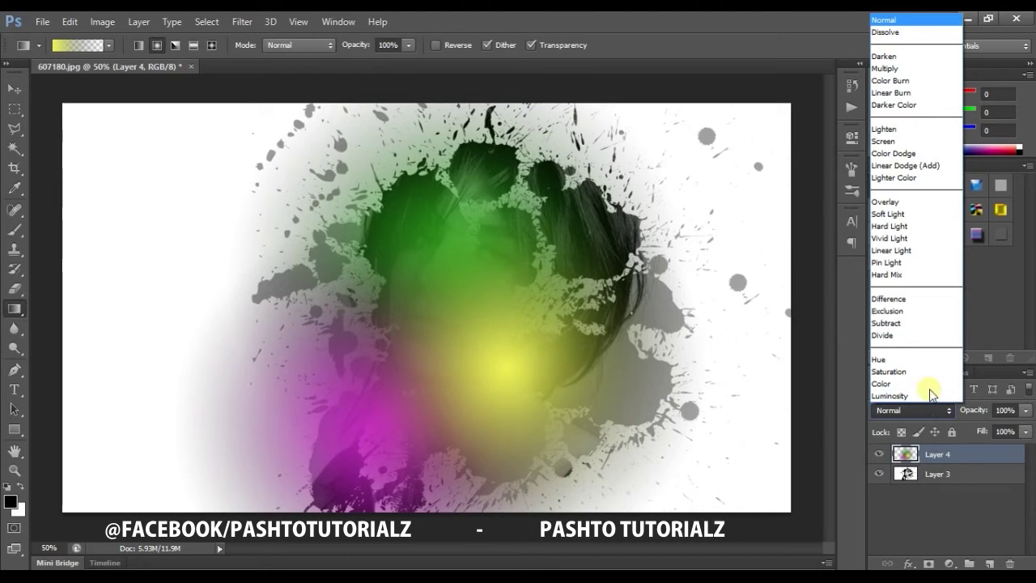
{"action": "left_click", "coordinate": [896, 129]}
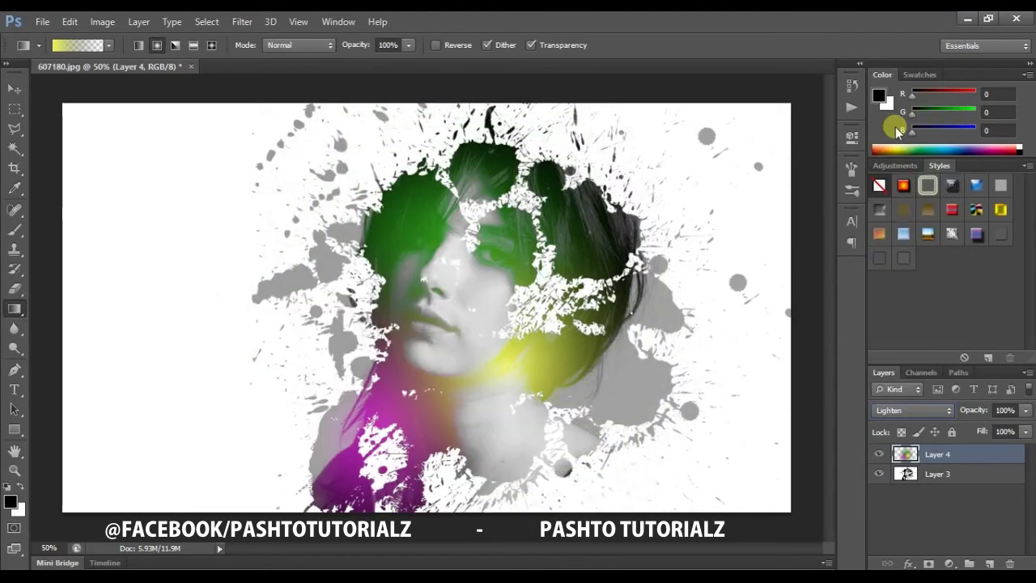
{"action": "key", "text": "Down"}
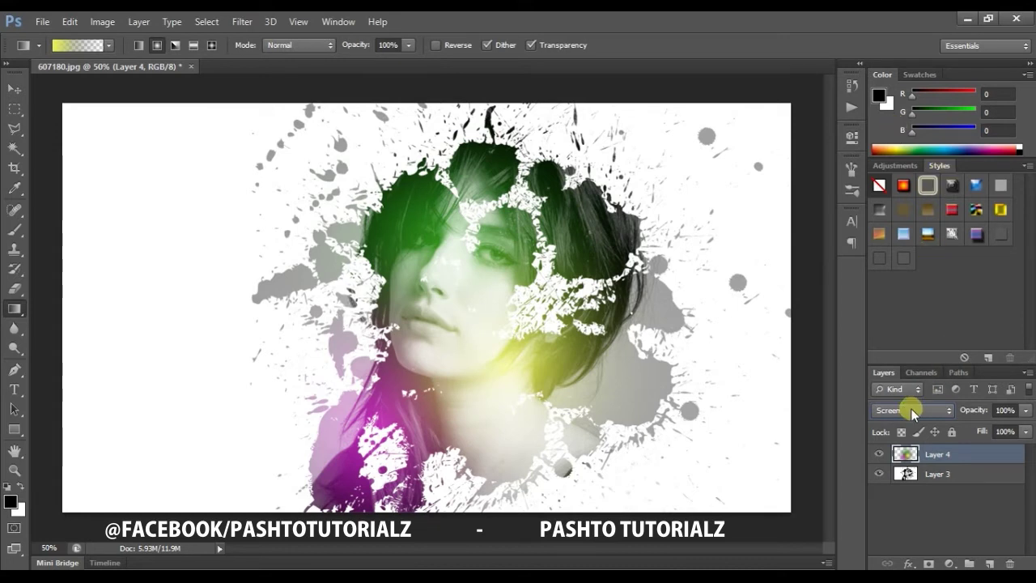
{"action": "left_click_drag", "start_coordinate": [907, 454], "coordinate": [921, 458]}
{"action": "mouse_move", "coordinate": [540, 325]}
{"action": "left_mouse_down"}
{"action": "mouse_move", "coordinate": [420, 243]}
{"action": "mouse_move", "coordinate": [990, 565]}
{"action": "left_mouse_up"}
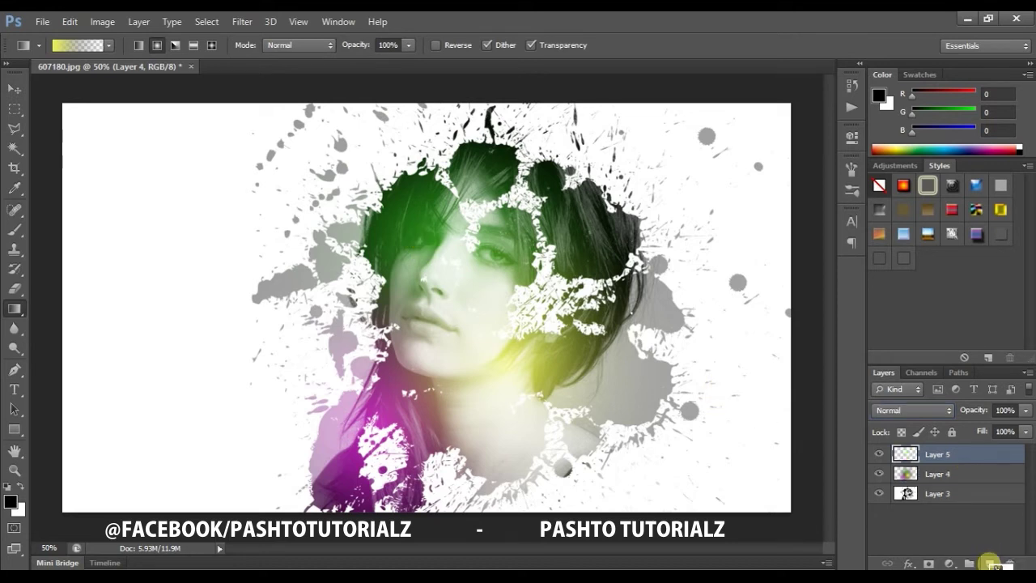
Use Apply Image with Multiply blending to fill Layer 5 with the tinted portrait
{"action": "left_click", "coordinate": [102, 21]}
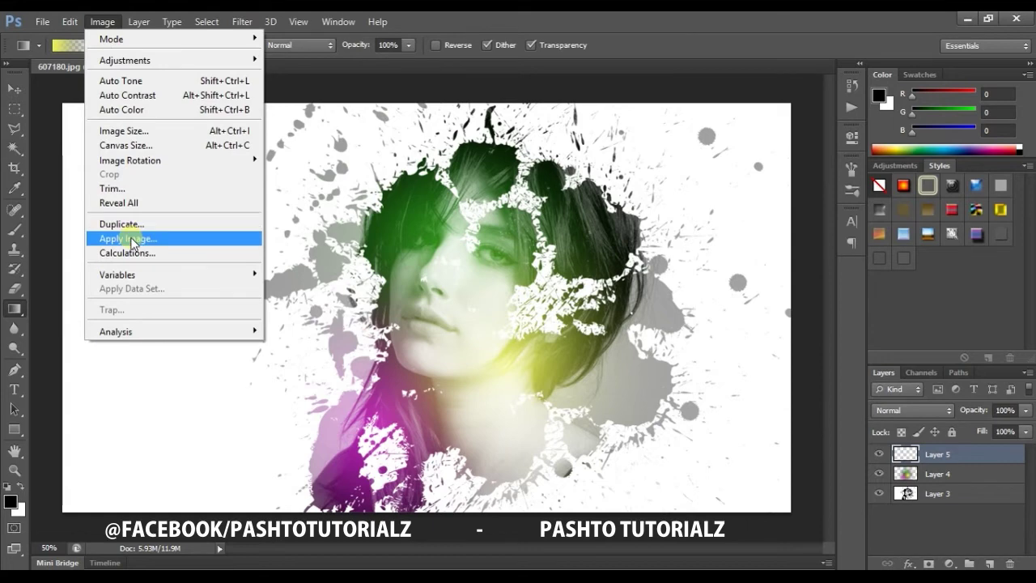
{"action": "left_click", "coordinate": [129, 238]}
{"action": "left_click", "coordinate": [666, 168]}
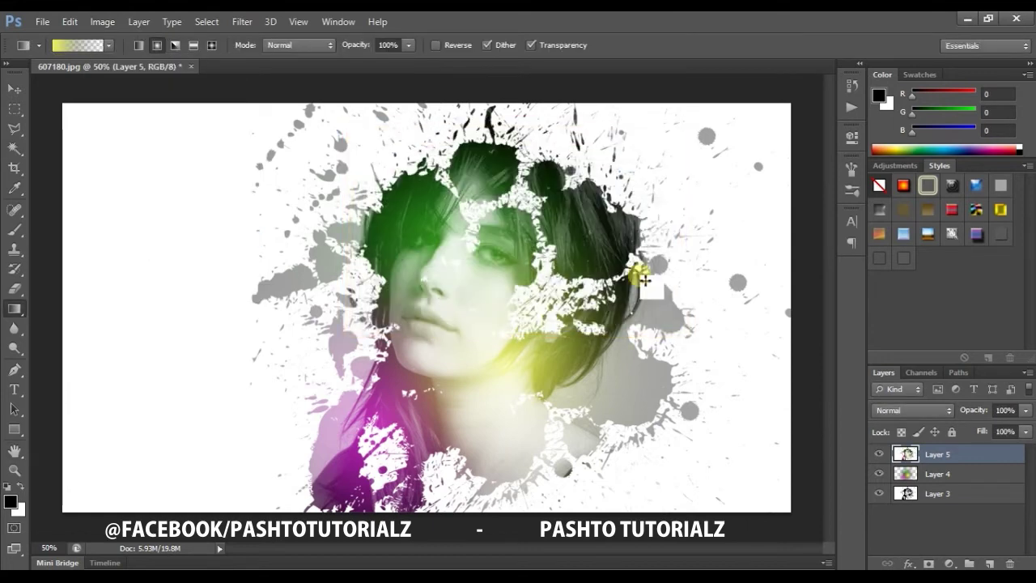
Apply Levels to Layer 5 with black input 39 and midtones 1.38
{"action": "left_click", "coordinate": [102, 21]}
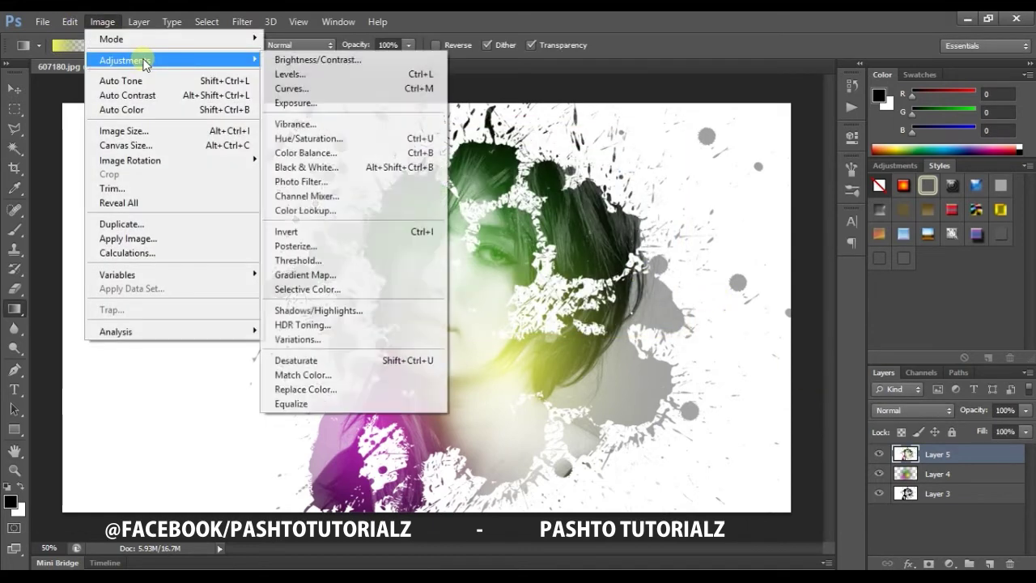
{"action": "mouse_move", "coordinate": [125, 59]}
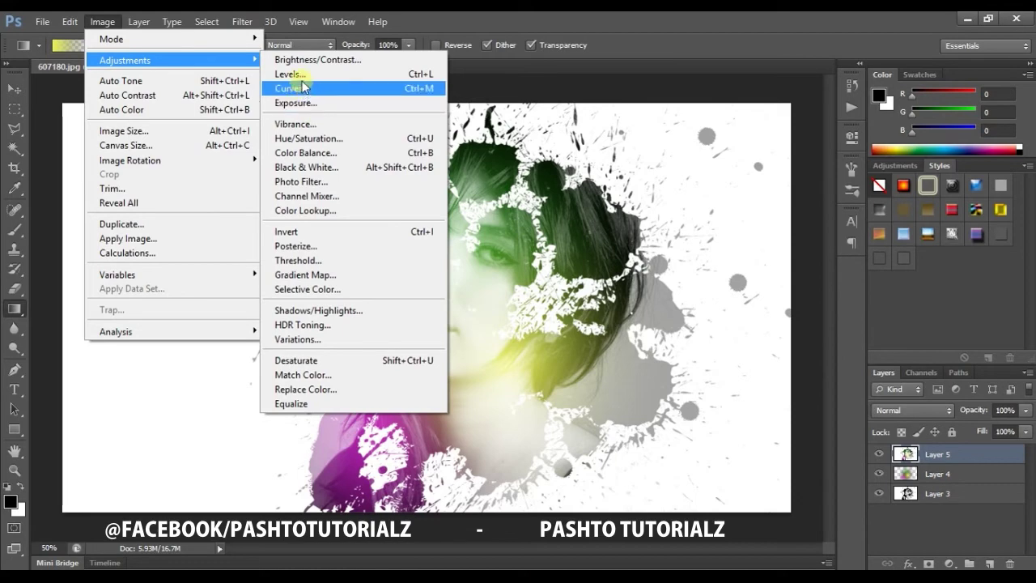
{"action": "left_click", "coordinate": [292, 74]}
{"action": "left_click_drag", "start_coordinate": [690, 253], "coordinate": [718, 252]}
{"action": "mouse_move", "coordinate": [796, 252]}
{"action": "left_mouse_down"}
{"action": "mouse_move", "coordinate": [780, 253]}
{"action": "mouse_move", "coordinate": [808, 251]}
{"action": "mouse_move", "coordinate": [800, 254]}
{"action": "left_mouse_up"}
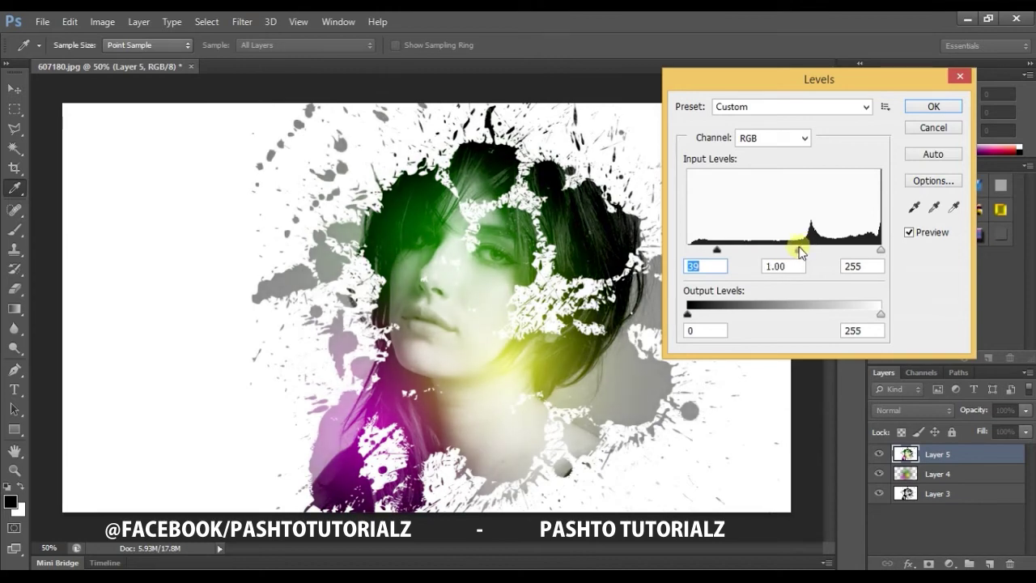
{"action": "left_click", "coordinate": [932, 108]}
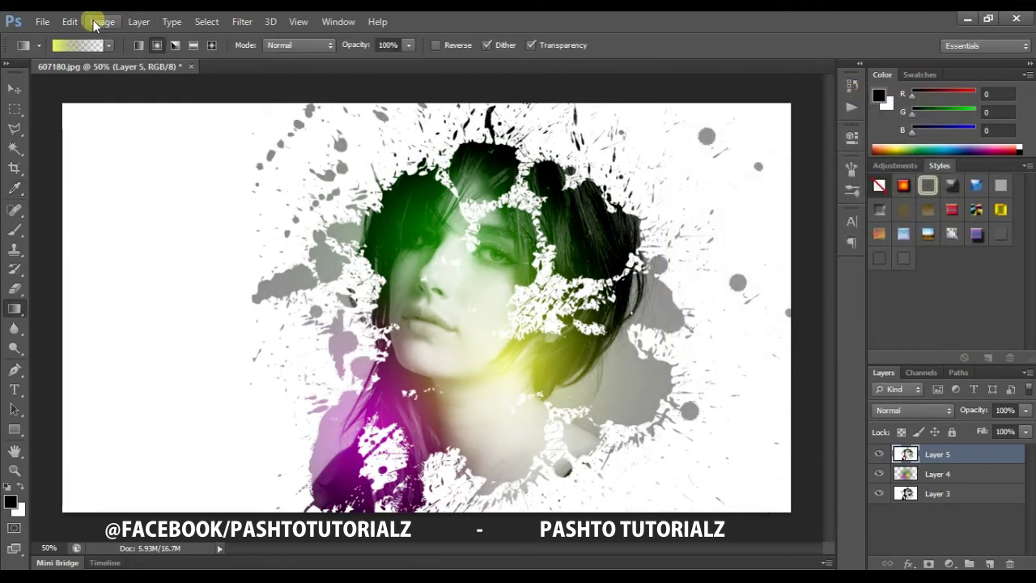
{"action": "left_click", "coordinate": [102, 21]}
{"action": "mouse_move", "coordinate": [126, 60]}
{"action": "left_click", "coordinate": [298, 88]}
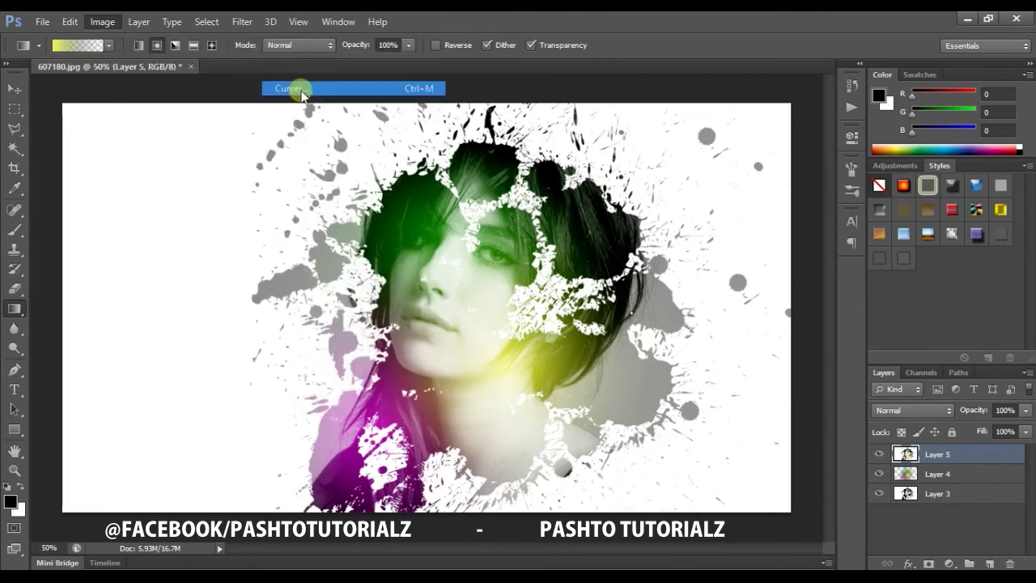
Pull down the Green and Blue channel curve midpoints to give Layer 5 a mauve tint
{"action": "left_click", "coordinate": [771, 107]}
{"action": "left_click", "coordinate": [747, 148]}
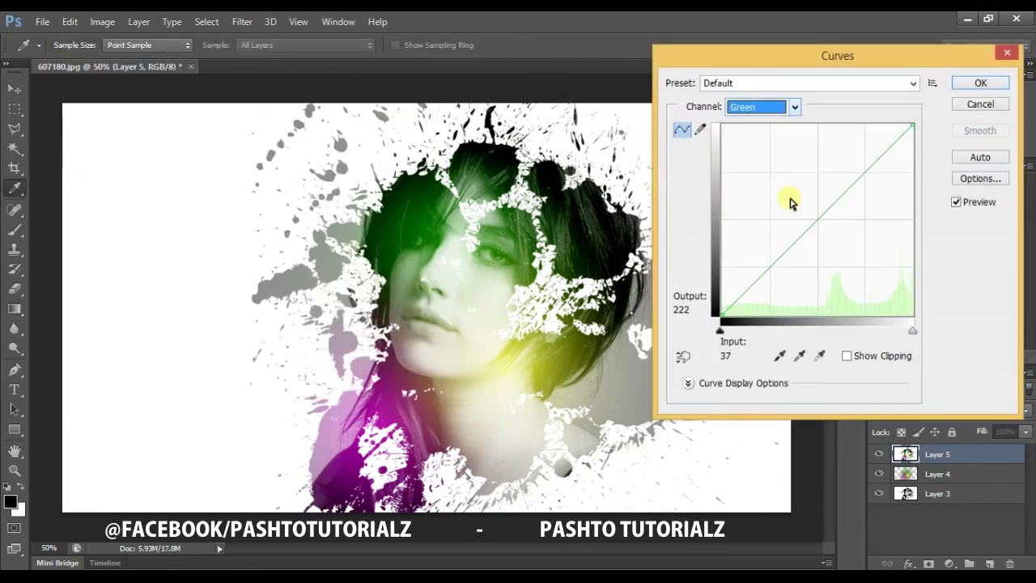
{"action": "left_click_drag", "start_coordinate": [824, 226], "coordinate": [838, 236]}
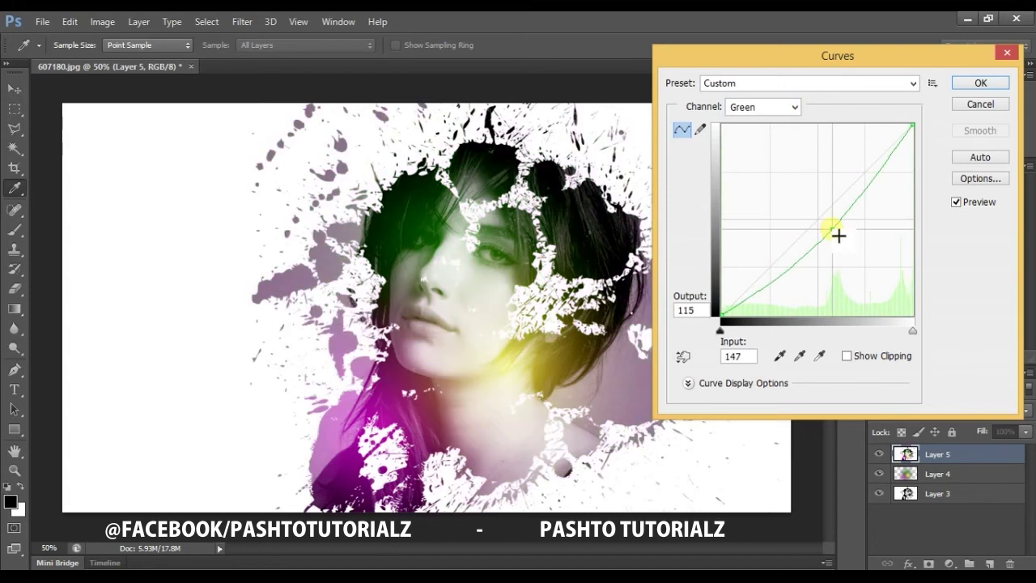
{"action": "left_click", "coordinate": [771, 107]}
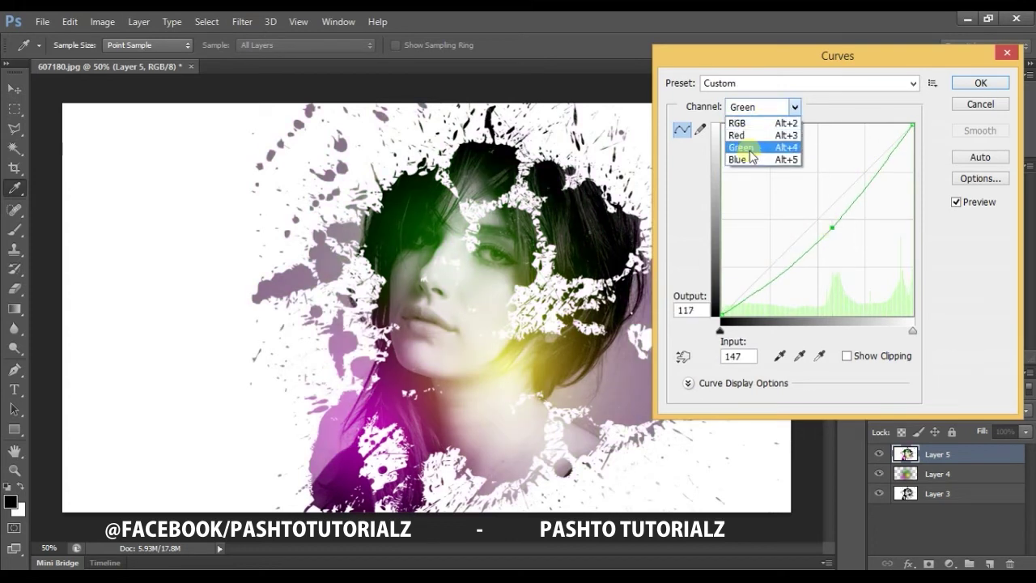
{"action": "left_click", "coordinate": [748, 162]}
{"action": "mouse_move", "coordinate": [824, 222]}
{"action": "left_mouse_down"}
{"action": "mouse_move", "coordinate": [816, 218]}
{"action": "mouse_move", "coordinate": [838, 233]}
{"action": "left_mouse_up"}
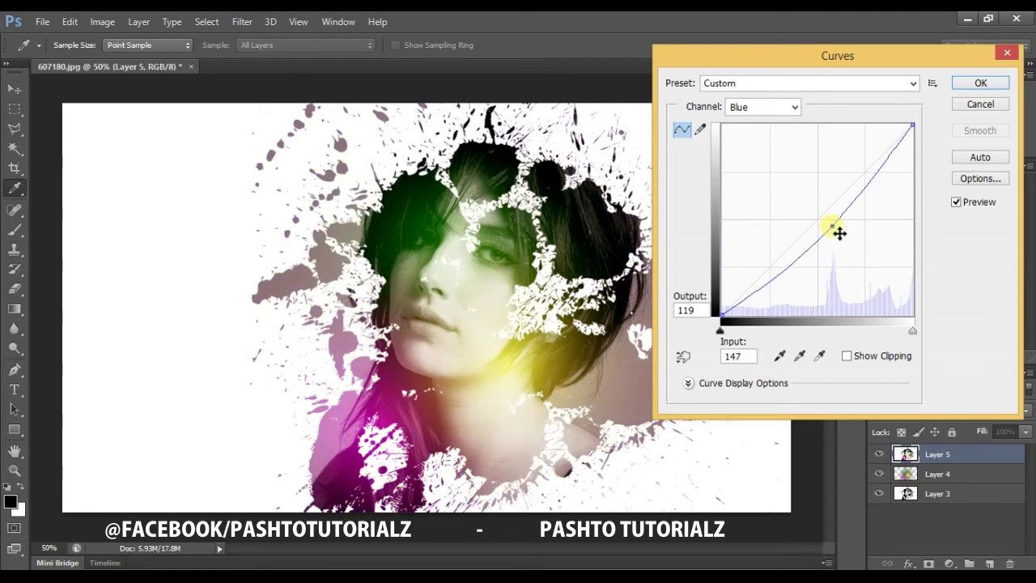
{"action": "left_click", "coordinate": [980, 86]}
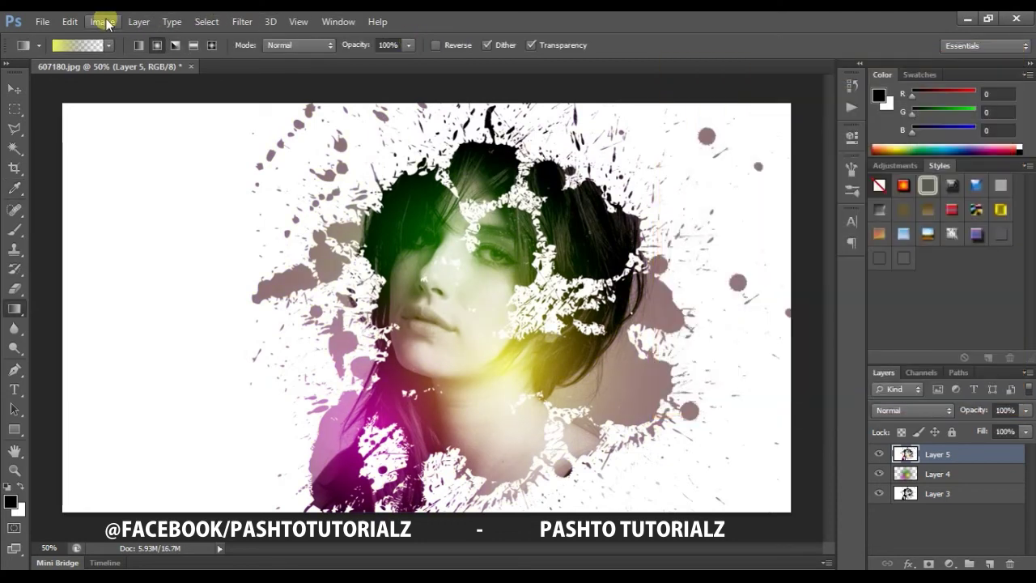
{"action": "left_click", "coordinate": [102, 22]}
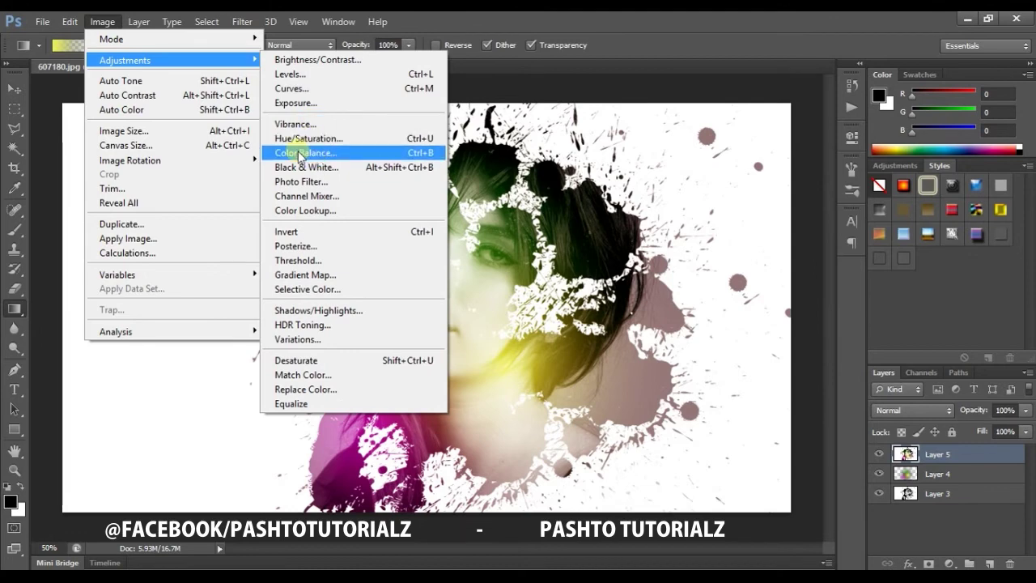
Apply Color Balance midtones of Cyan-Red +82 and Yellow-Blue -20 to Layer 5
{"action": "left_click", "coordinate": [308, 154]}
{"action": "mouse_move", "coordinate": [820, 168]}
{"action": "left_mouse_down"}
{"action": "mouse_move", "coordinate": [786, 167]}
{"action": "mouse_move", "coordinate": [861, 167]}
{"action": "mouse_move", "coordinate": [760, 167]}
{"action": "mouse_move", "coordinate": [859, 178]}
{"action": "mouse_move", "coordinate": [804, 182]}
{"action": "left_mouse_up"}
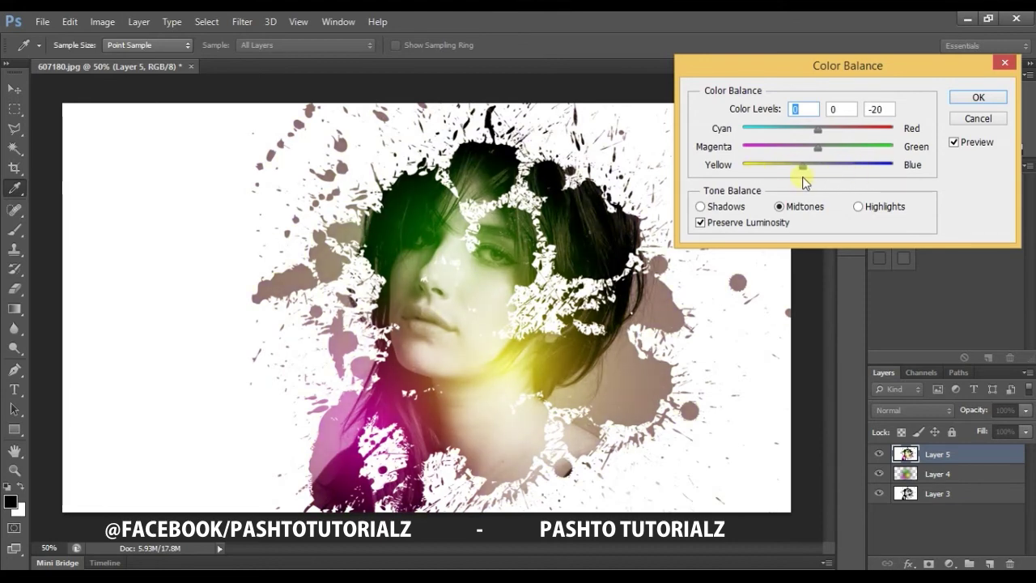
{"action": "left_click_drag", "start_coordinate": [851, 143], "coordinate": [867, 142]}
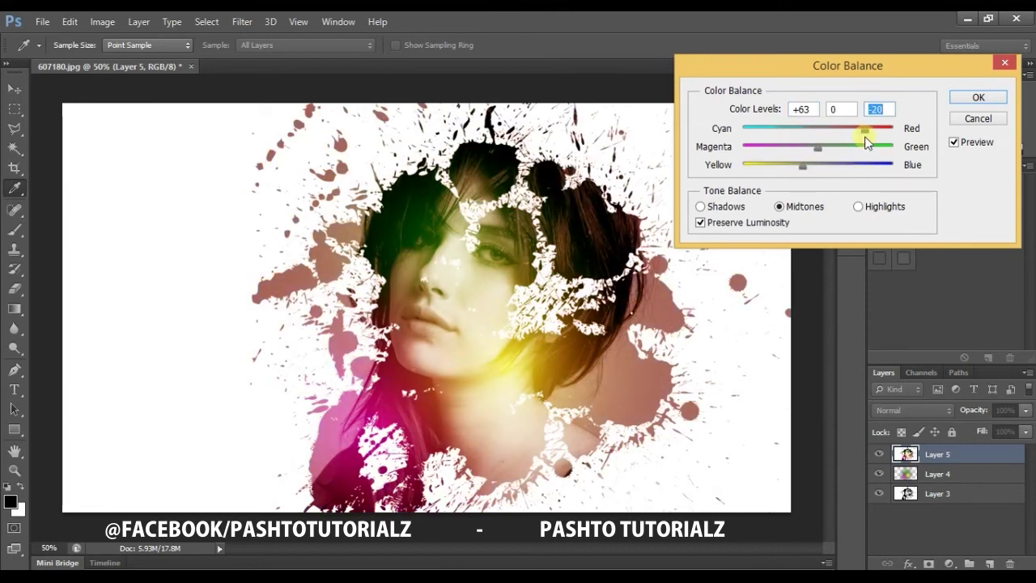
{"action": "mouse_move", "coordinate": [834, 143]}
{"action": "left_mouse_down"}
{"action": "mouse_move", "coordinate": [882, 143]}
{"action": "mouse_move", "coordinate": [769, 149]}
{"action": "mouse_move", "coordinate": [816, 153]}
{"action": "left_mouse_up"}
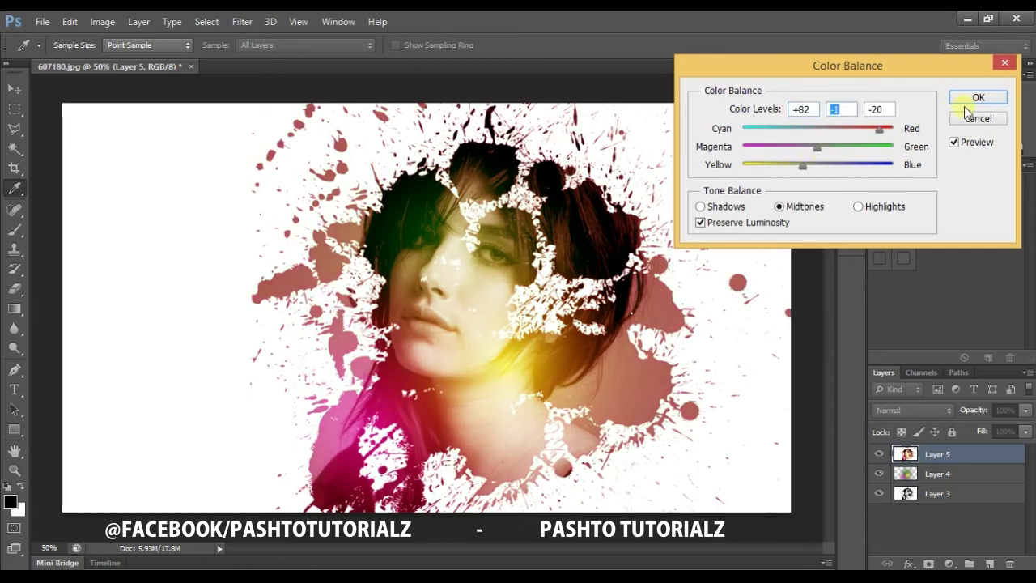
{"action": "left_click", "coordinate": [972, 99]}
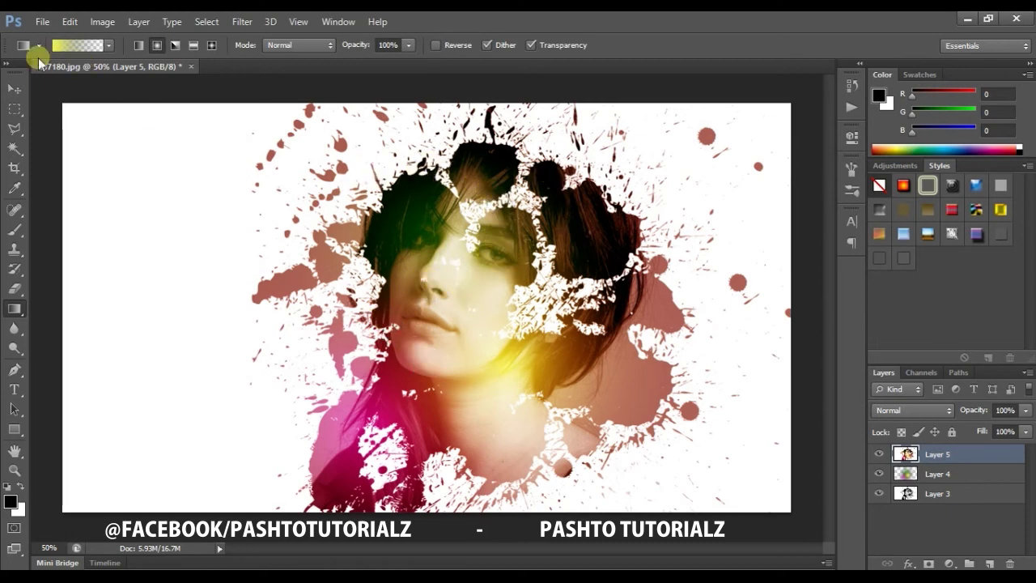
Switch to the Brush tool and pick a large splatter brush tip
{"action": "left_click", "coordinate": [14, 229]}
{"action": "left_click", "coordinate": [78, 45]}
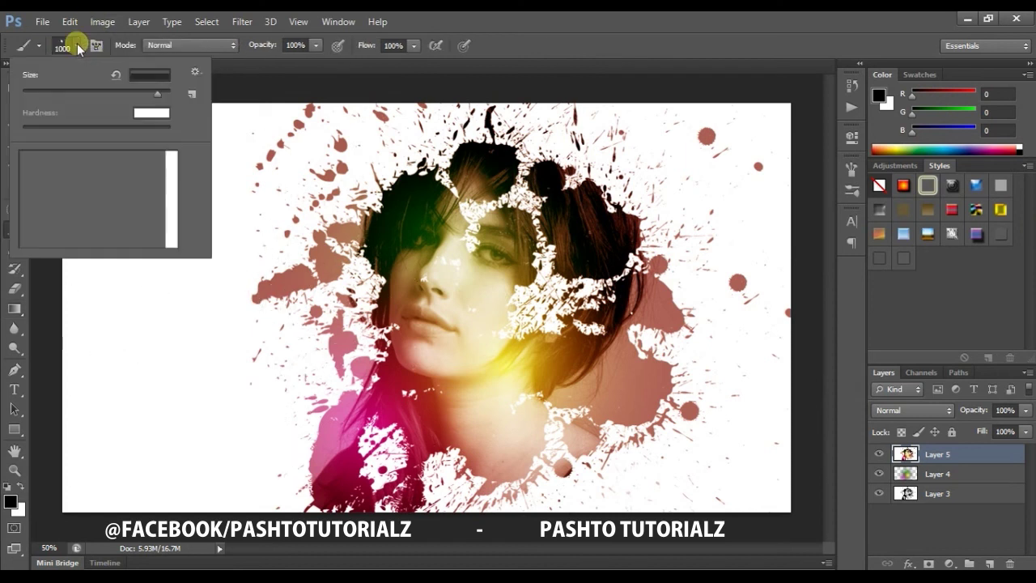
{"action": "scroll", "coordinate": [170, 212], "scroll_direction": "down", "scroll_amount": 5}
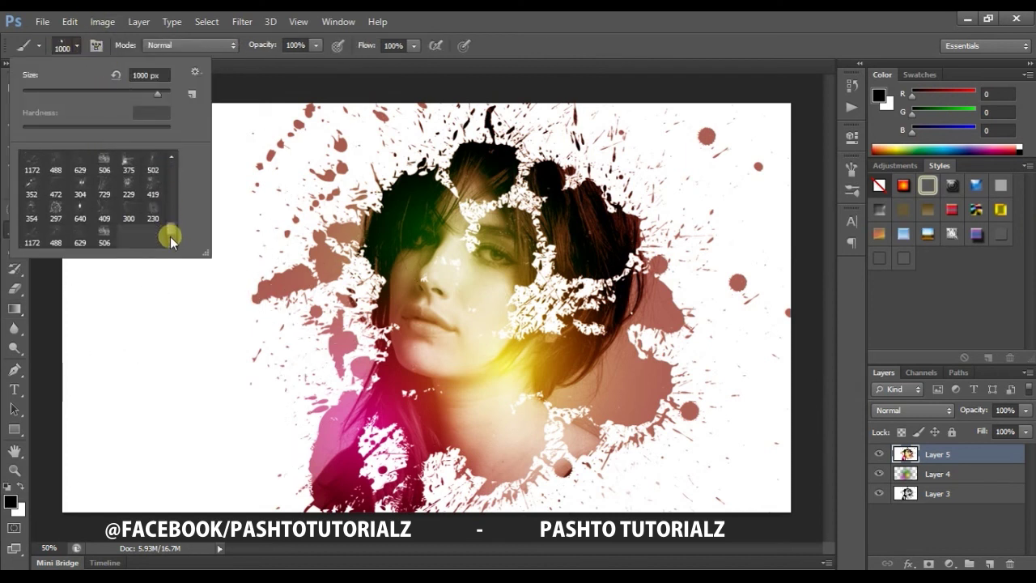
{"action": "scroll", "coordinate": [170, 215], "scroll_direction": "down", "scroll_amount": 5}
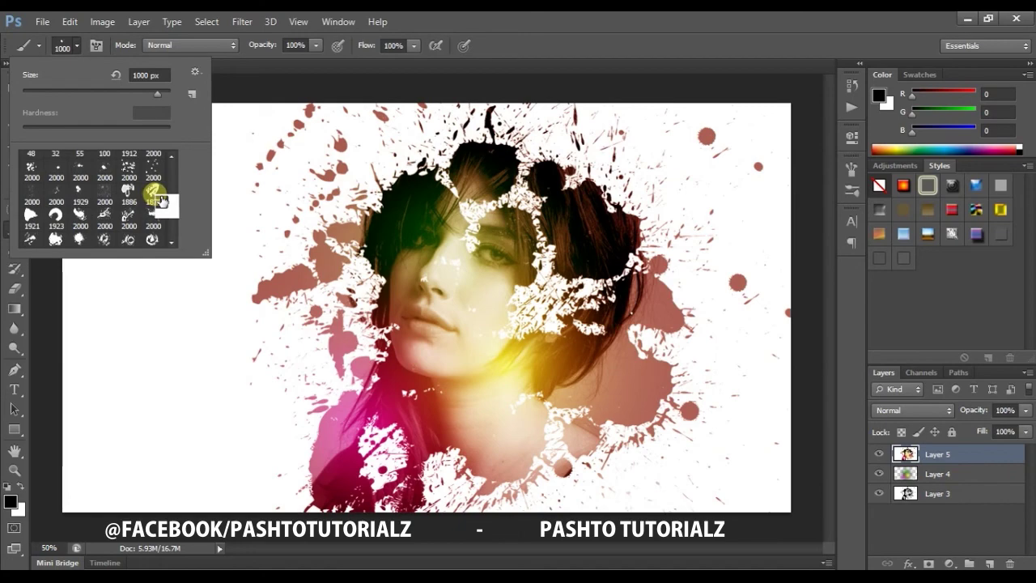
{"action": "left_click", "coordinate": [569, 37]}
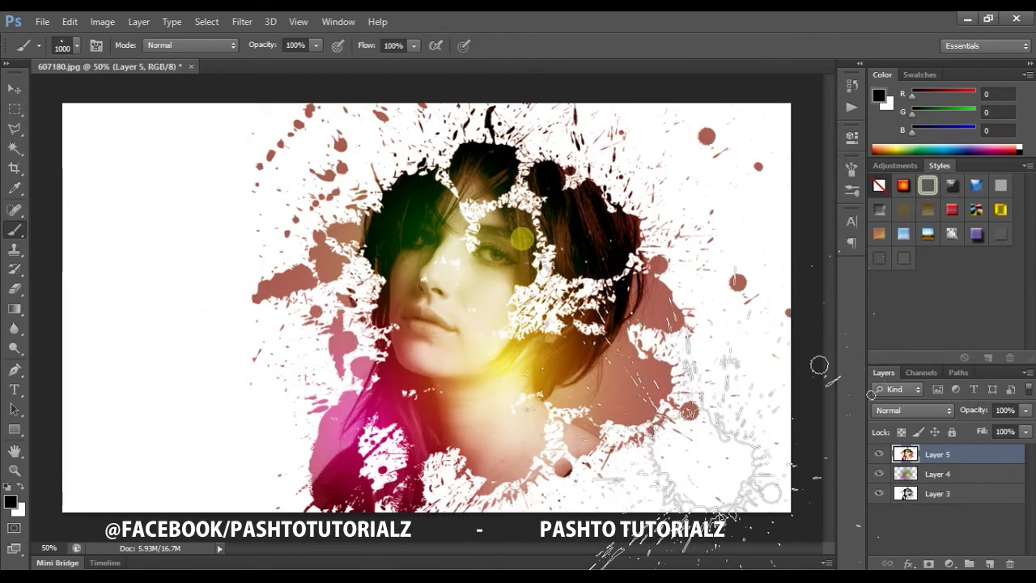
Replace it with a soft round brush tip and shrink it to about 80 pixels
{"action": "left_click", "coordinate": [77, 45]}
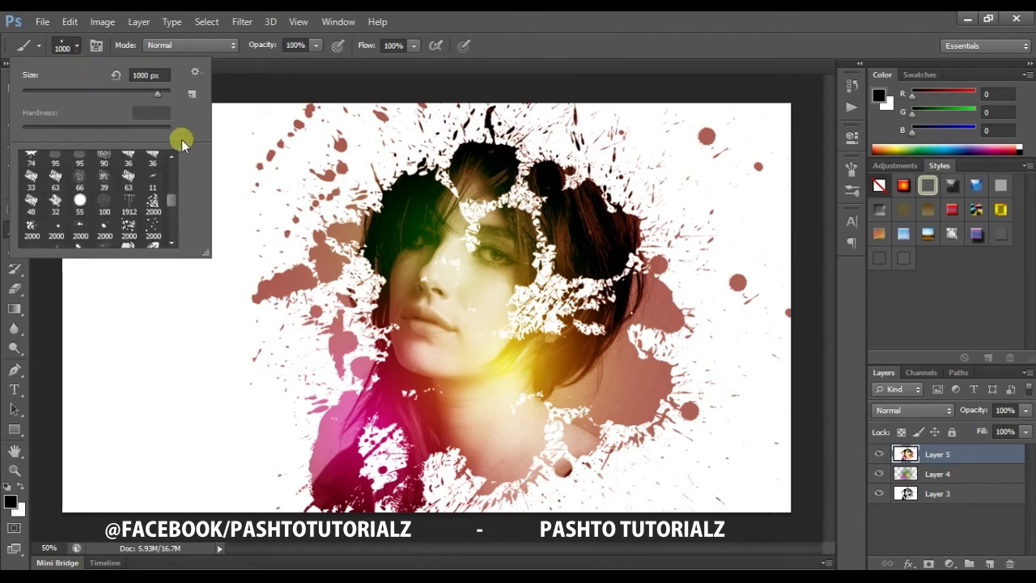
{"action": "left_click_drag", "start_coordinate": [170, 202], "coordinate": [171, 157]}
{"action": "left_click", "coordinate": [35, 166]}
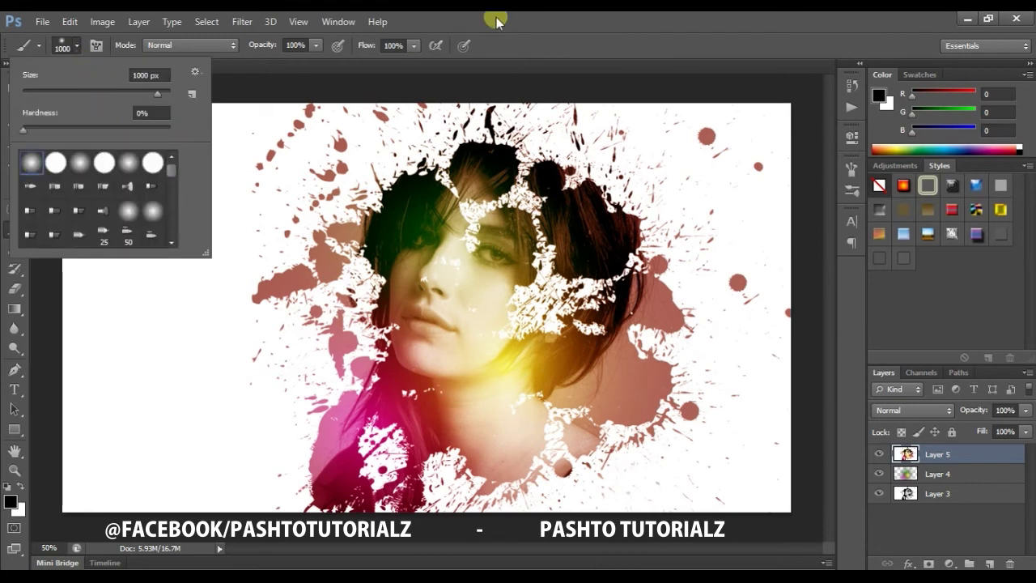
{"action": "left_click", "coordinate": [511, 32]}
{"action": "key", "text": "BackSpace"}
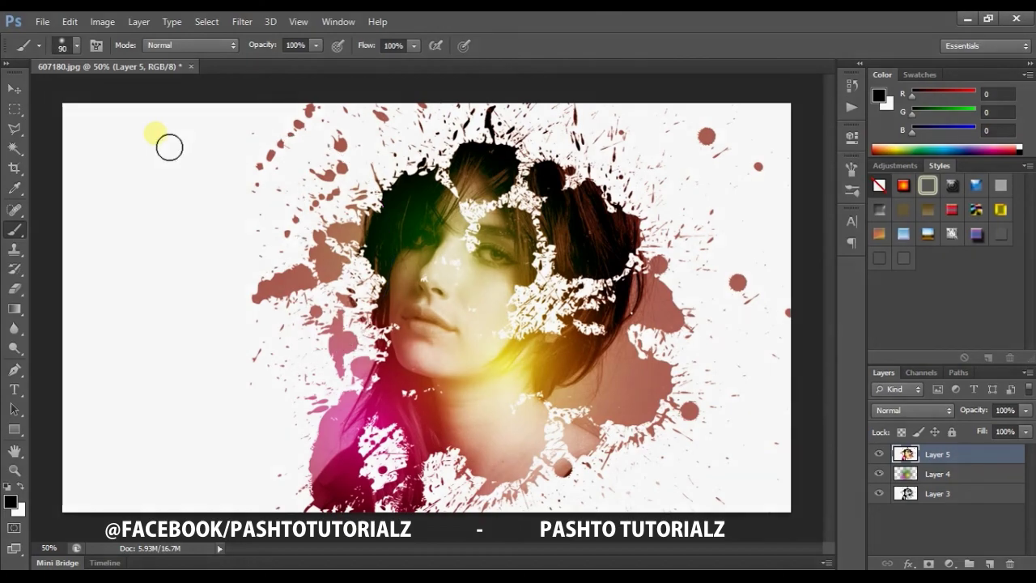
{"action": "key", "text": "bracketleft"}
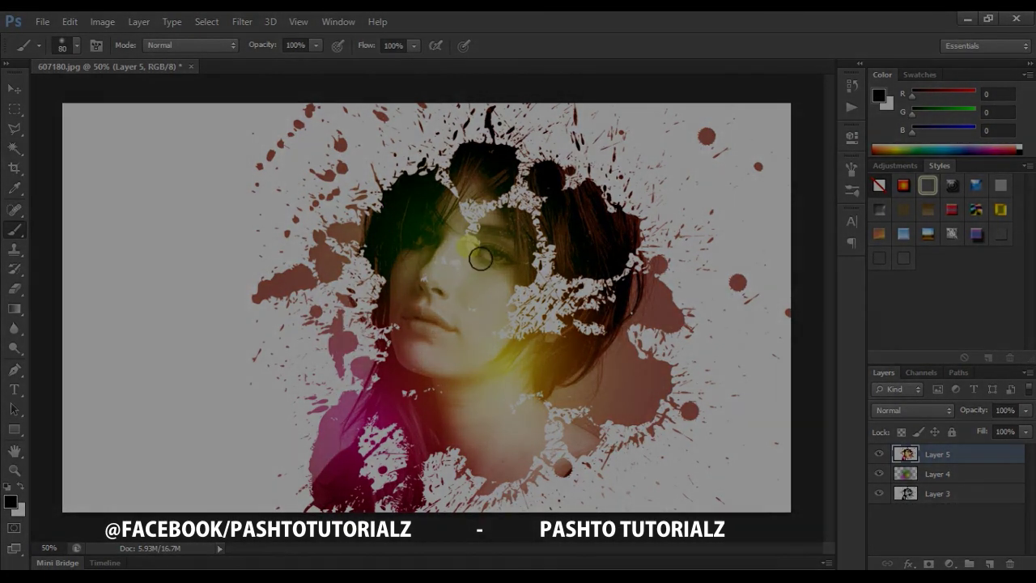